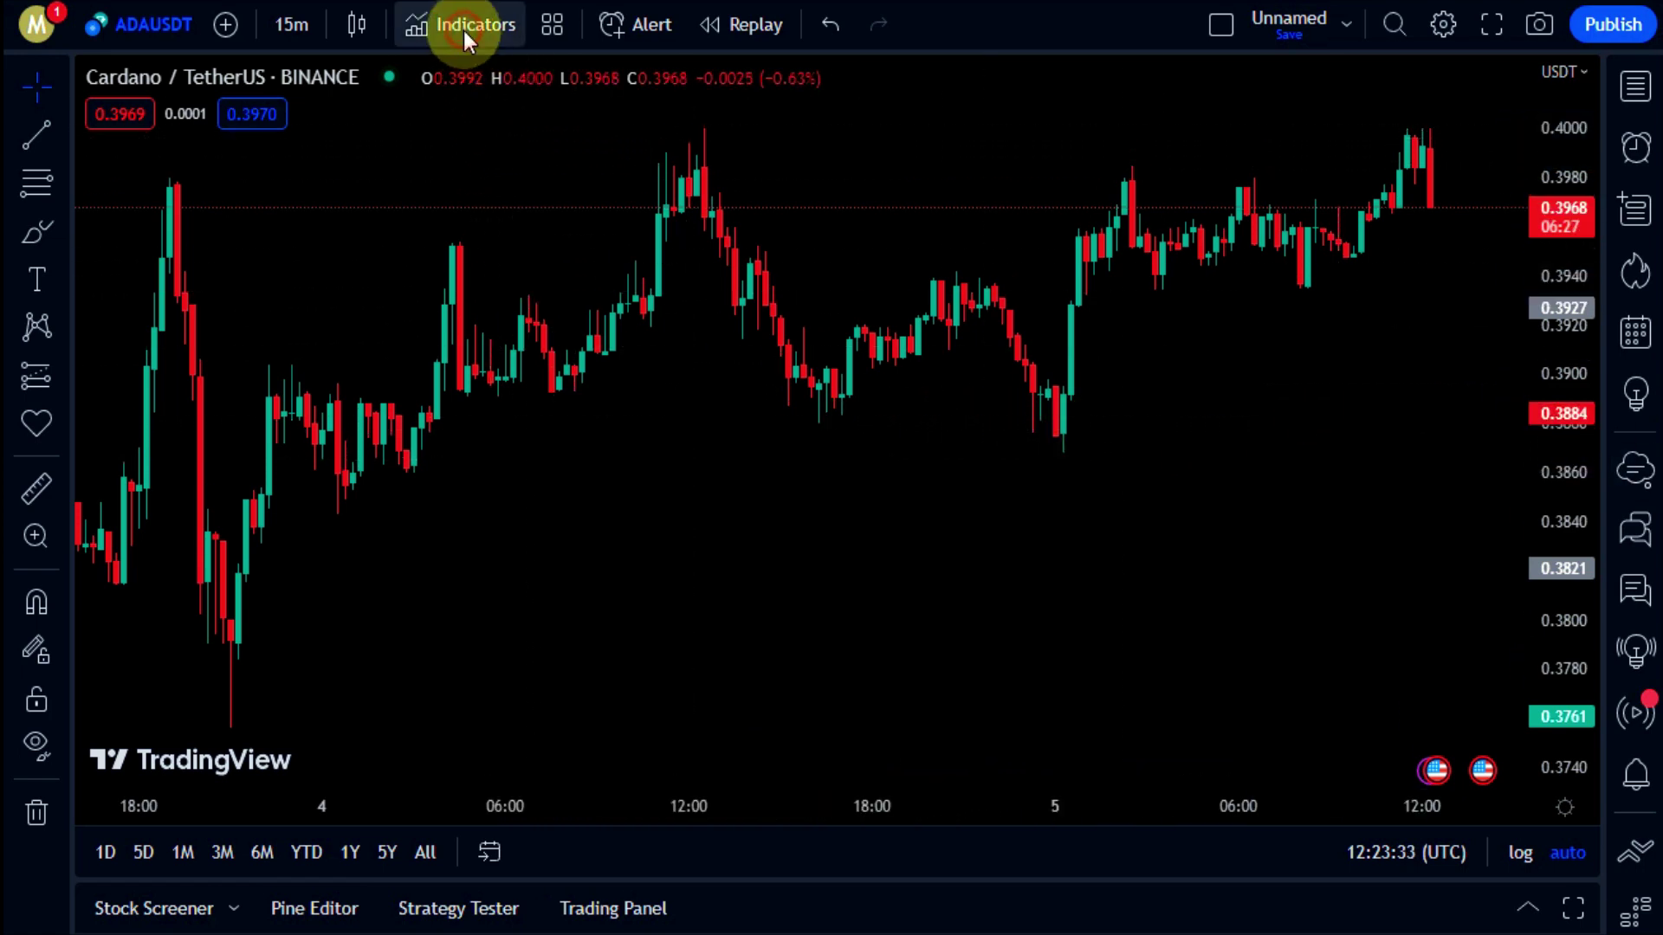
Search 'hhllo' and add the Higher High Lower Low Oscillator community script to the chart
type("hhllo")
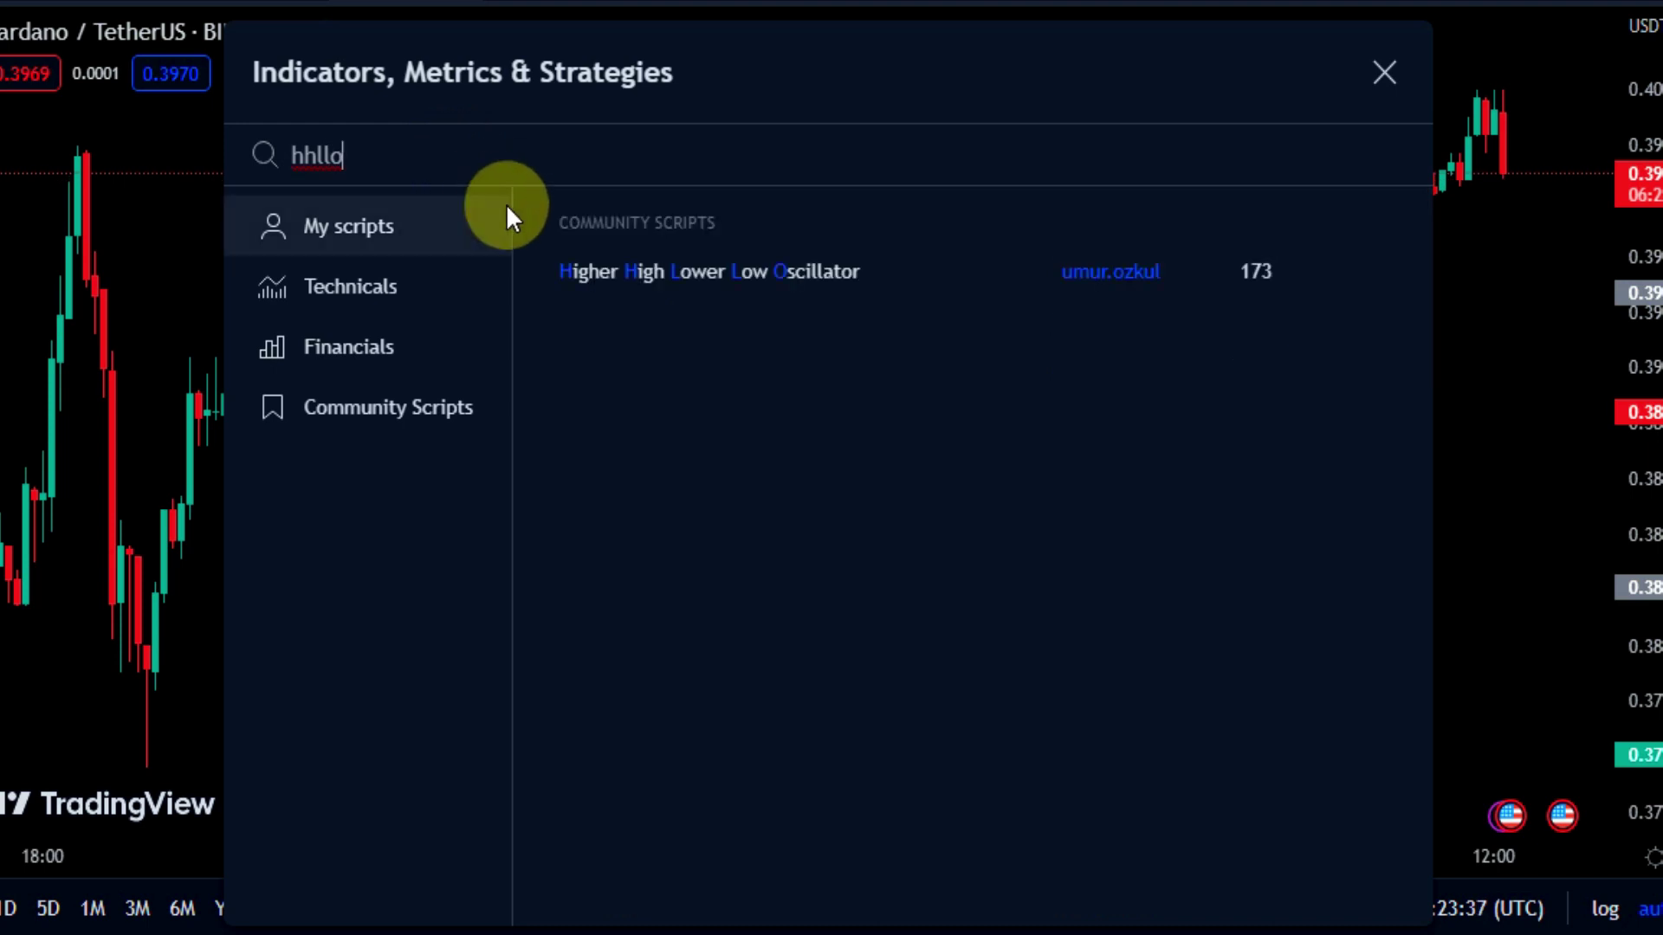
left_click(605, 271)
left_click(1383, 72)
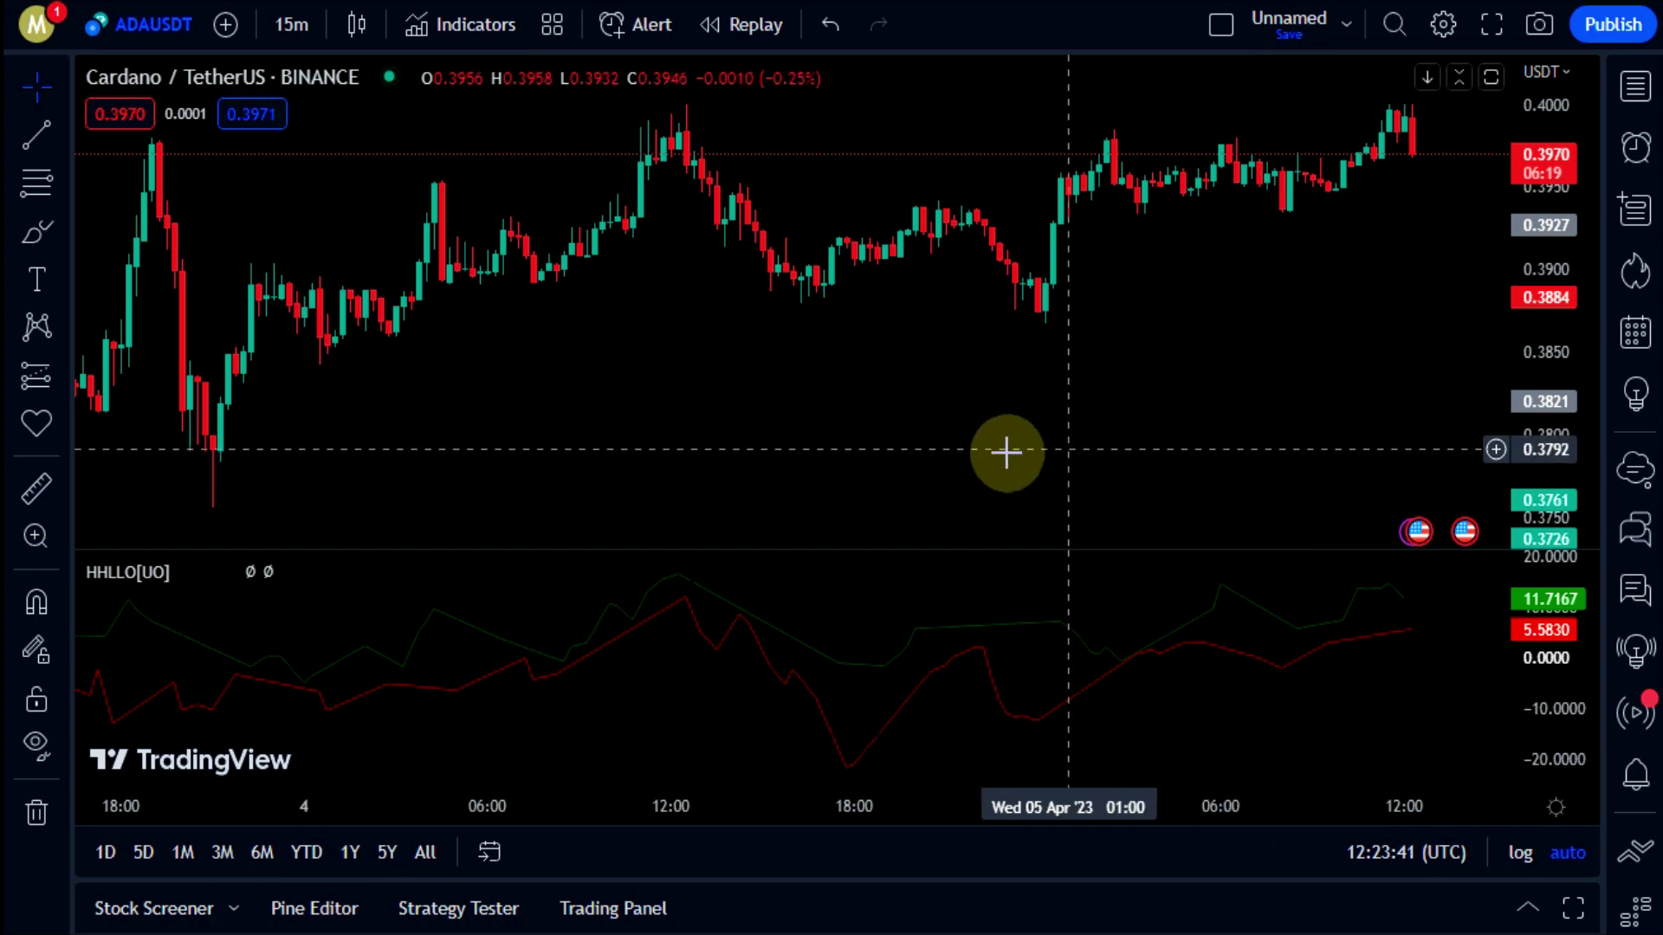
scroll(1006, 451, "left", 5)
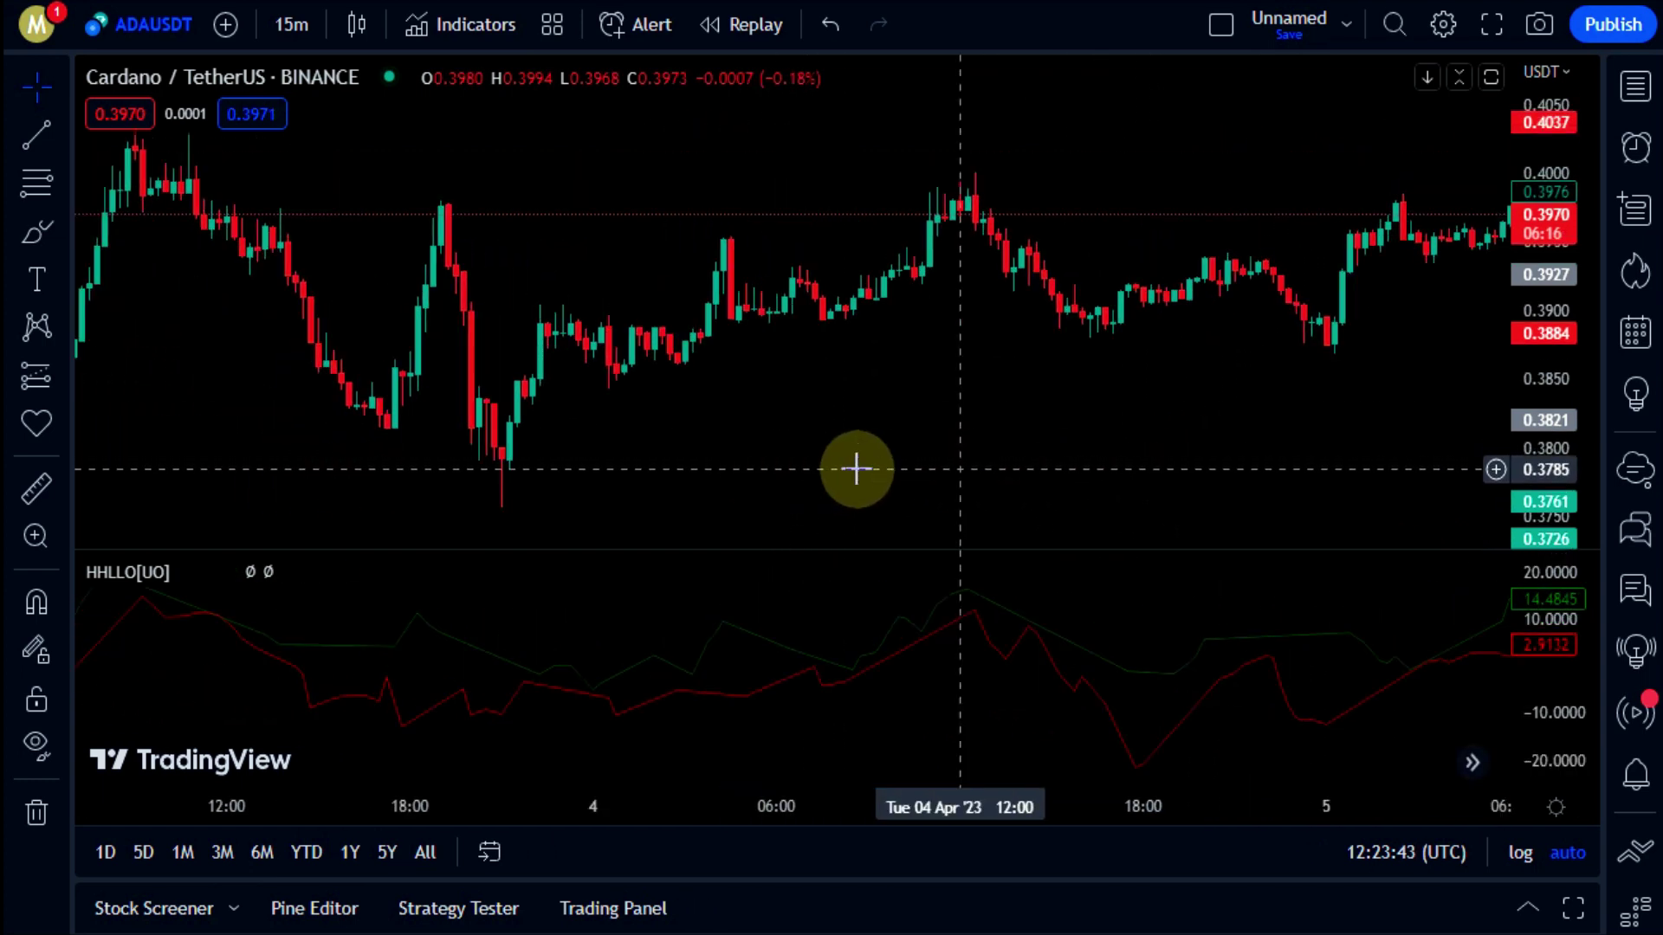
scroll(802, 468, "left", 5)
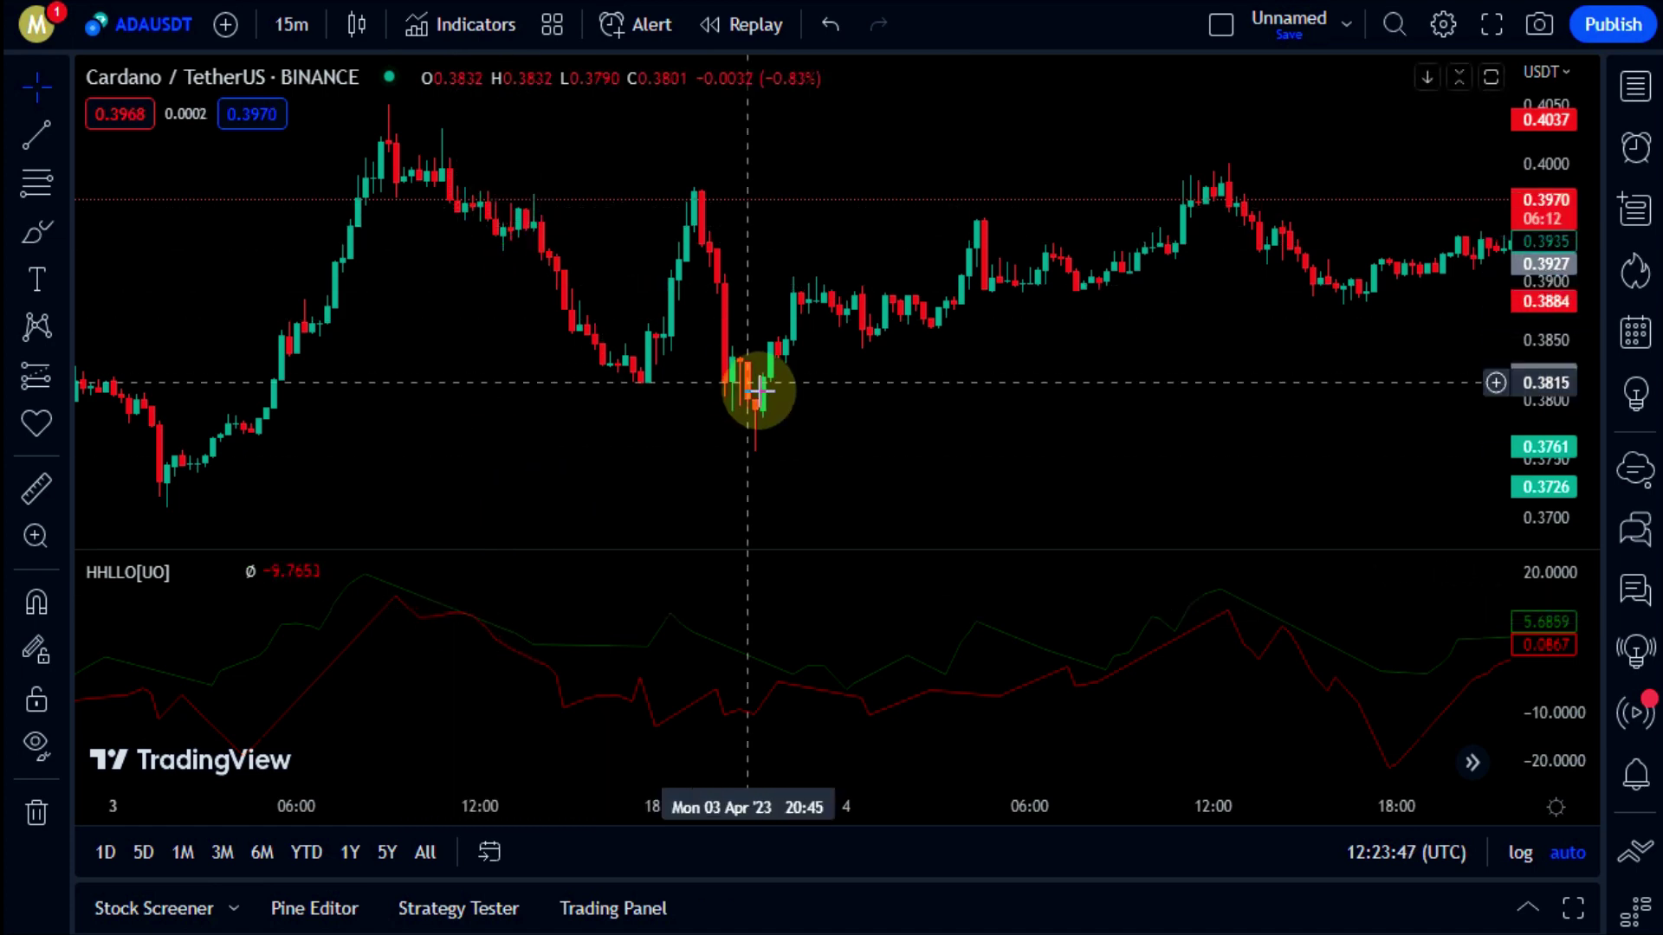
scroll(808, 382, "left", 7)
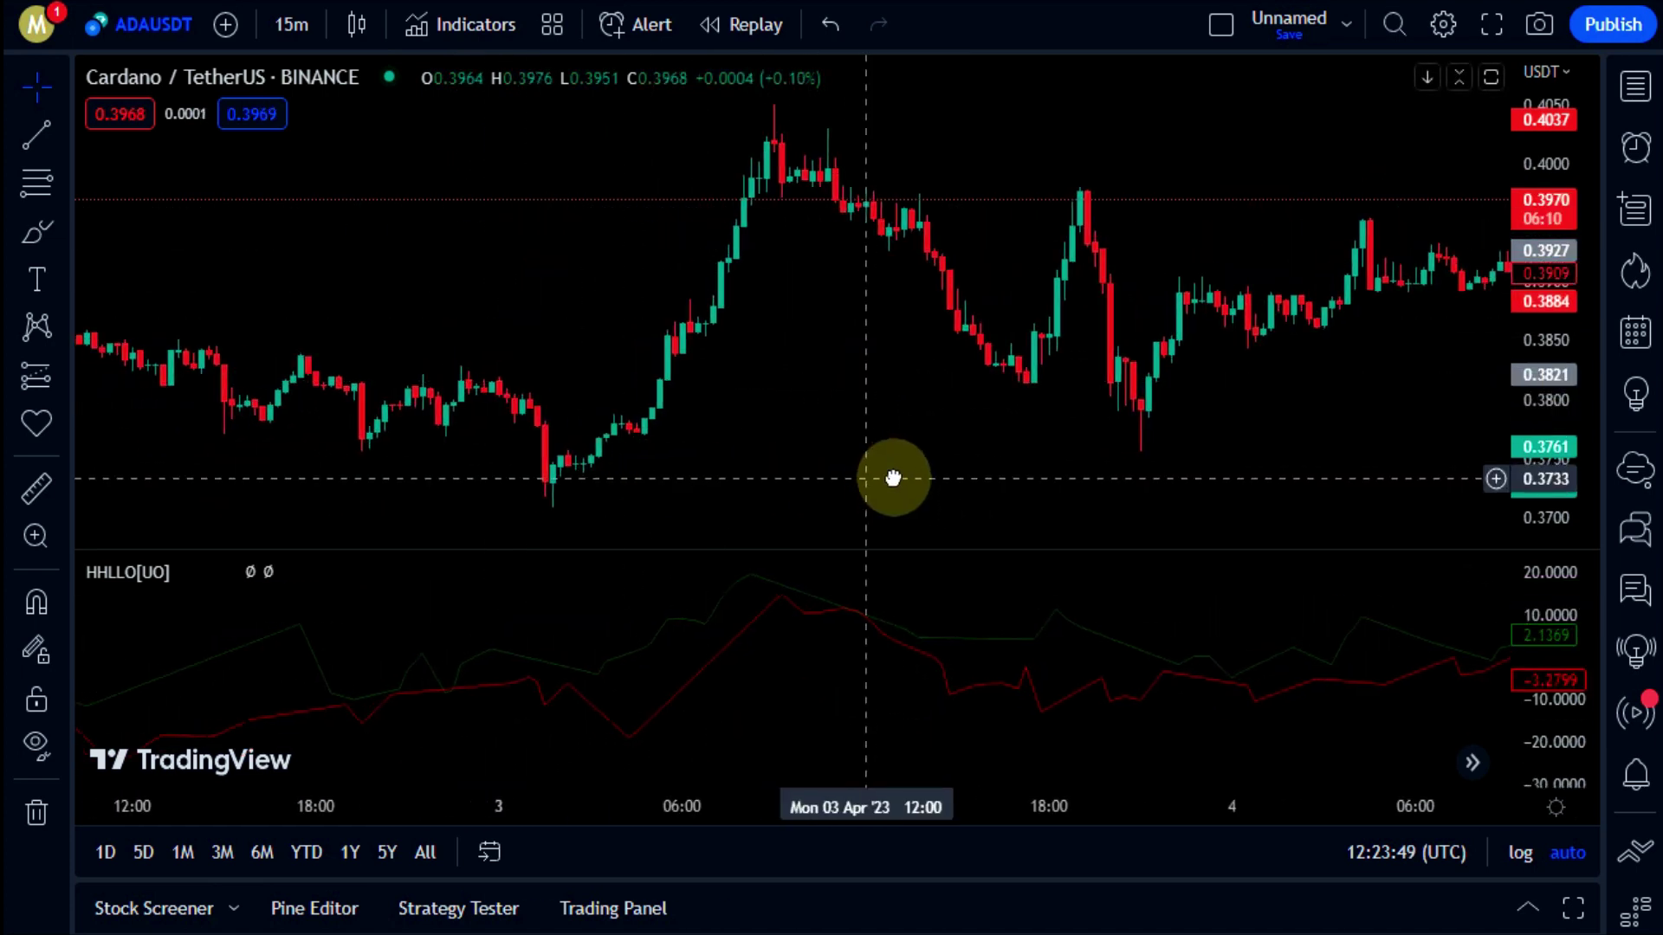
scroll(892, 478, "left", 1)
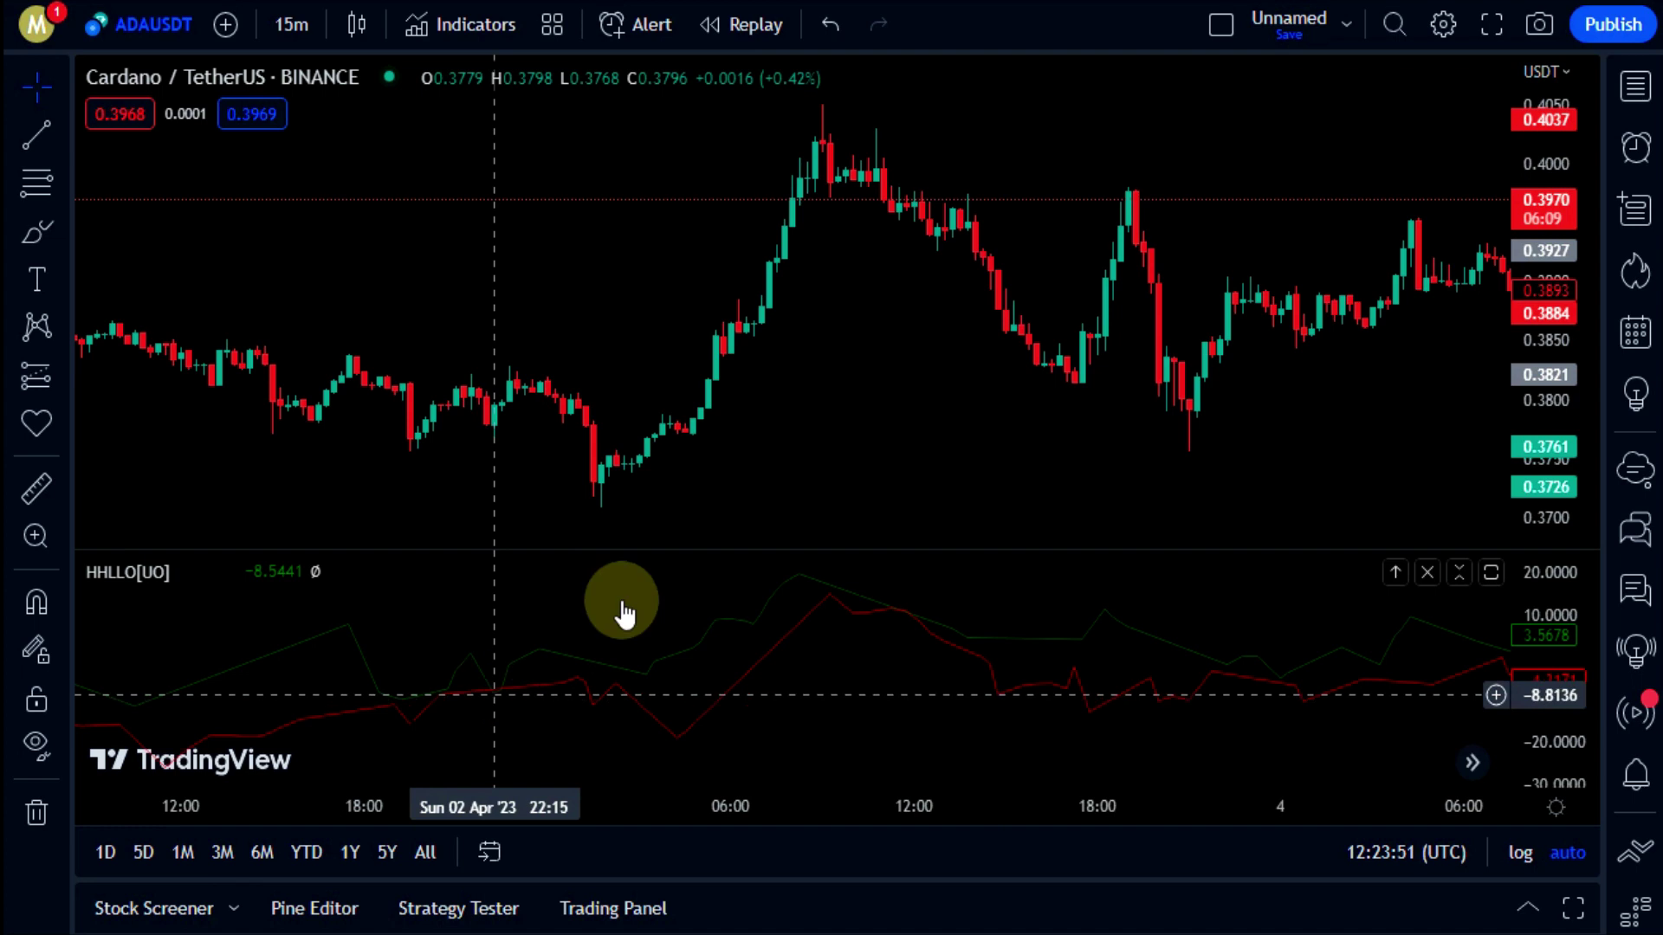
scroll(1073, 267, "left", 10)
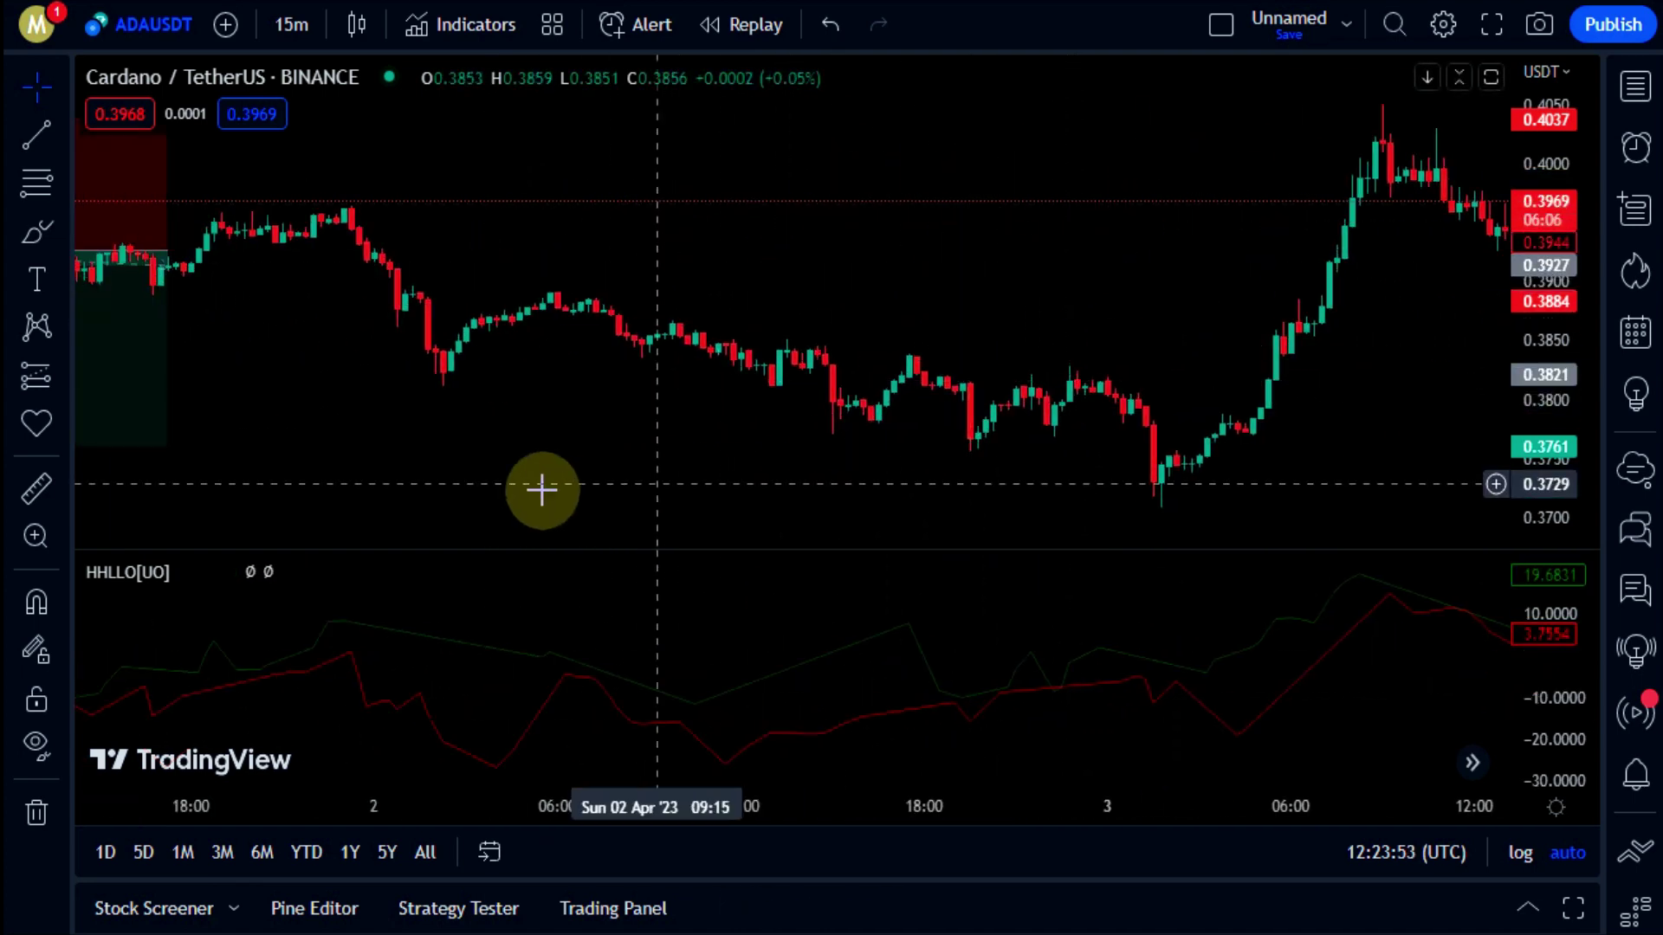
scroll(542, 490, "left", 14)
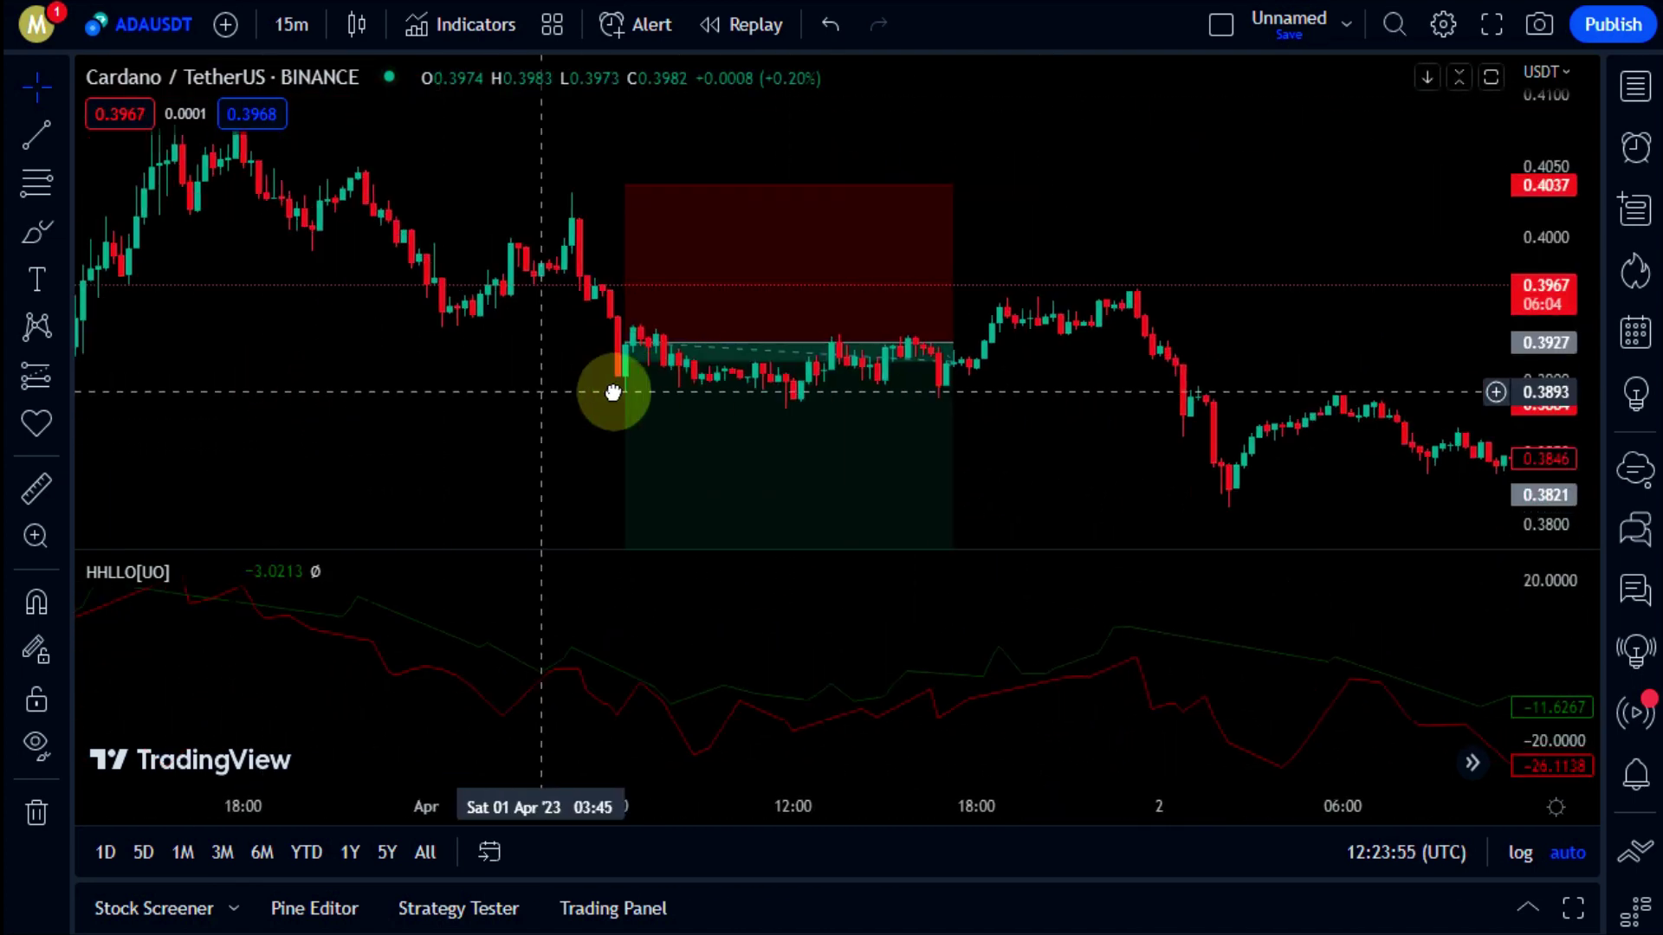
scroll(612, 392, "left", 2)
scroll(518, 450, "left", 6)
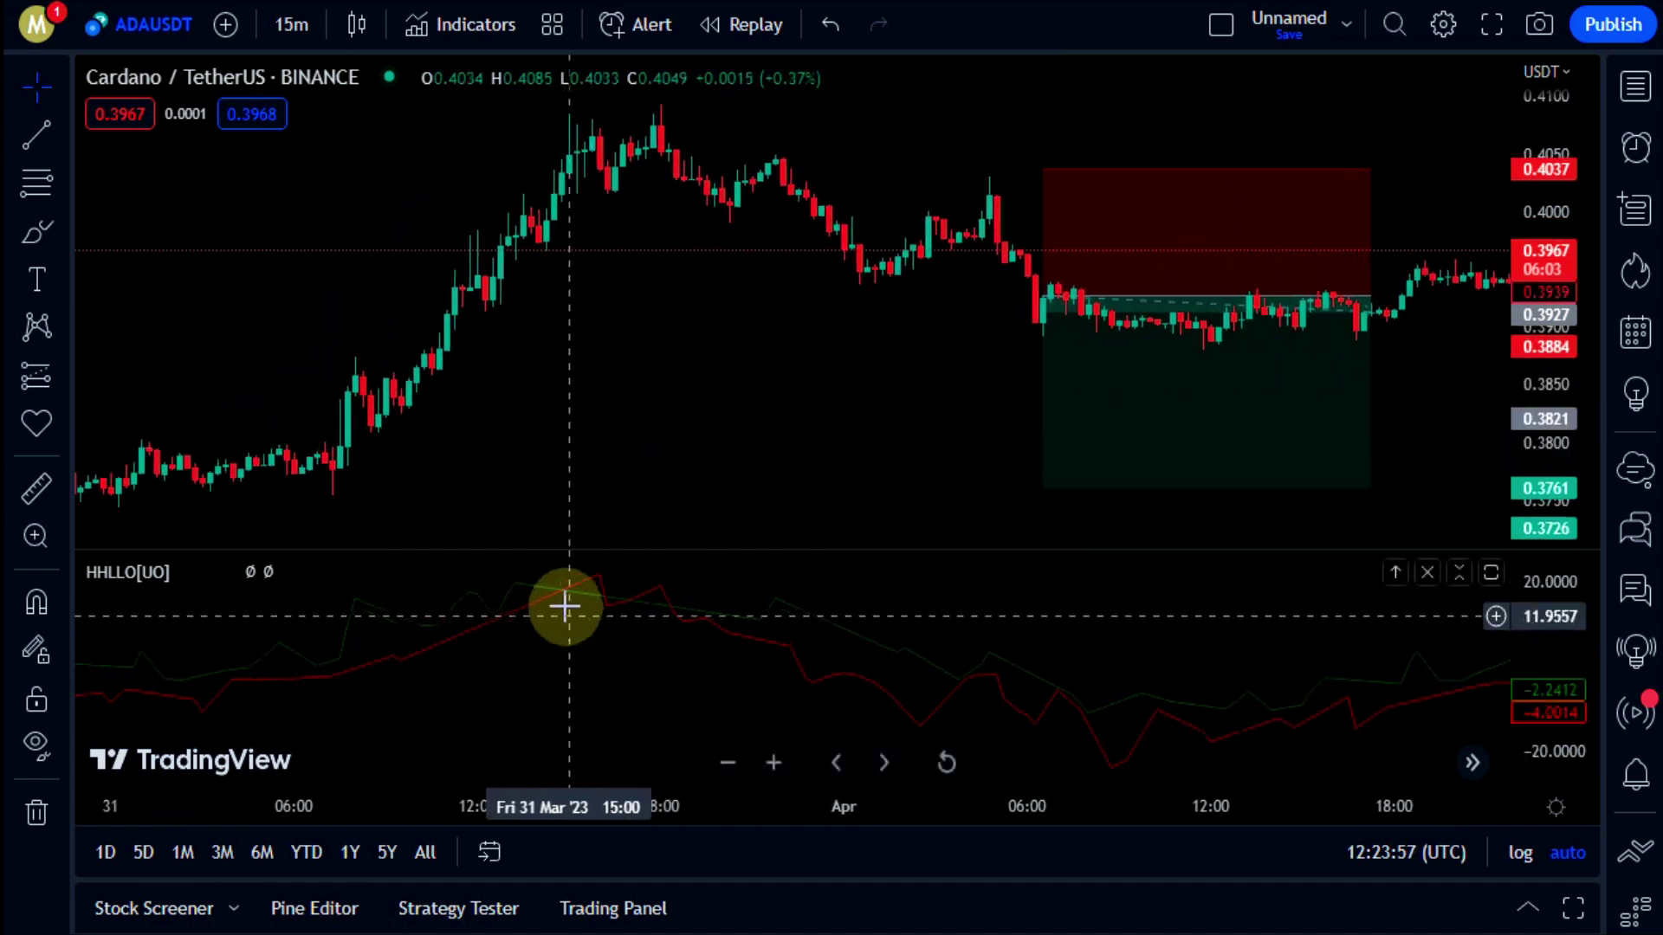
left_click(1280, 427)
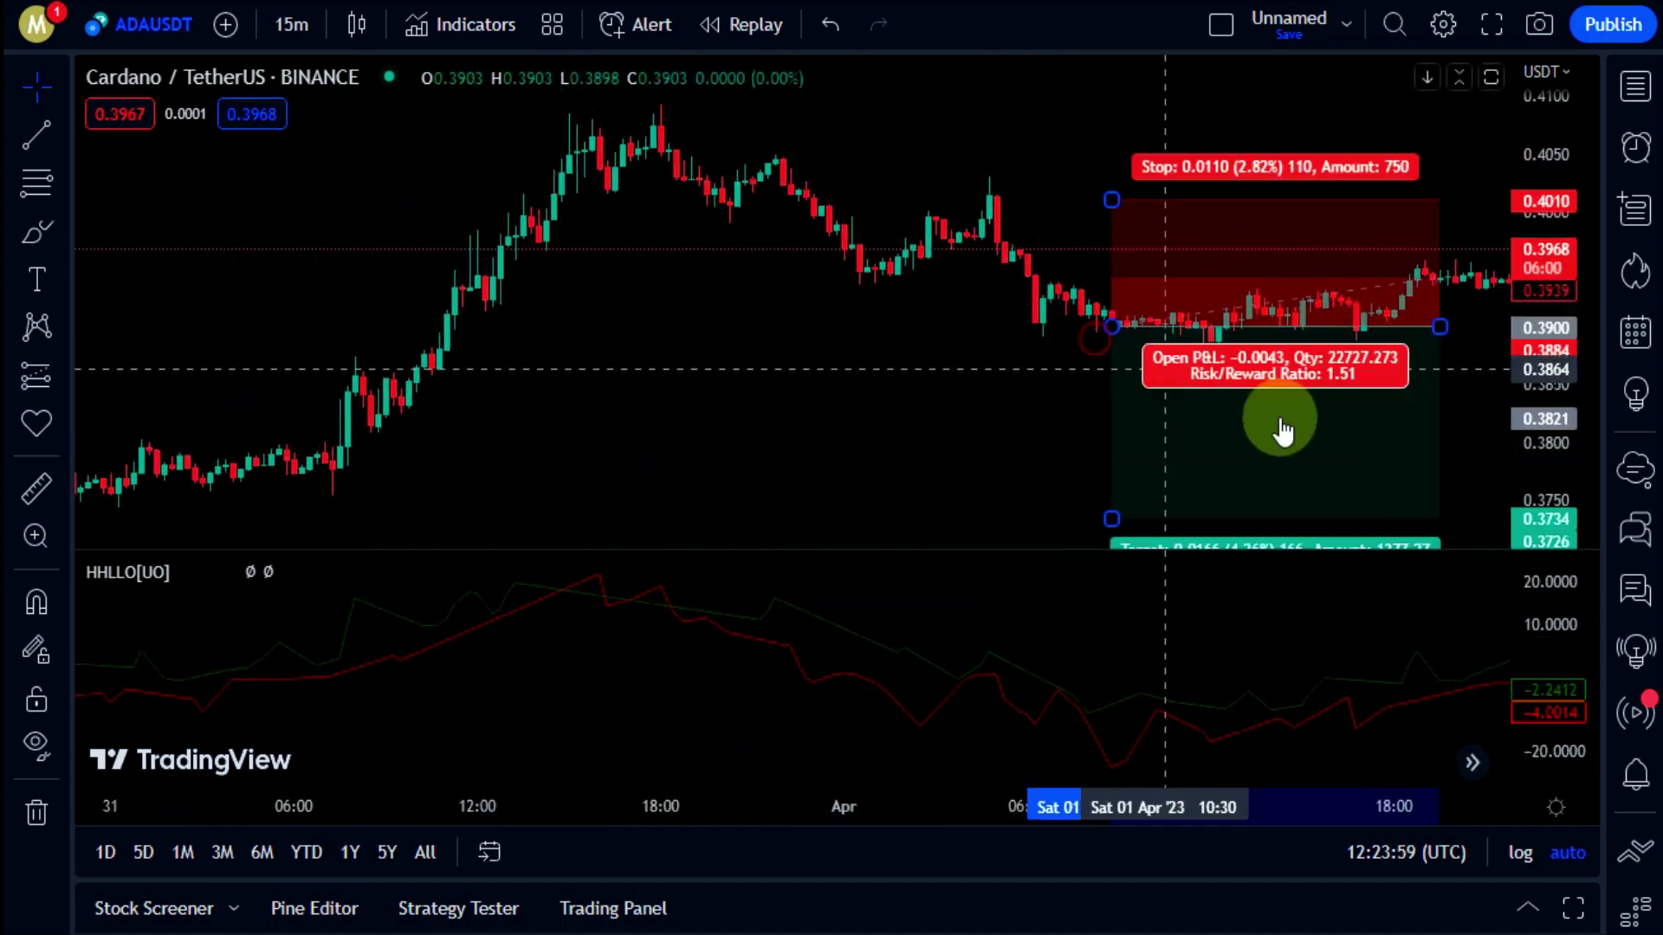
left_click_drag(935, 416, 1003, 427)
scroll(1004, 427, "left", 10)
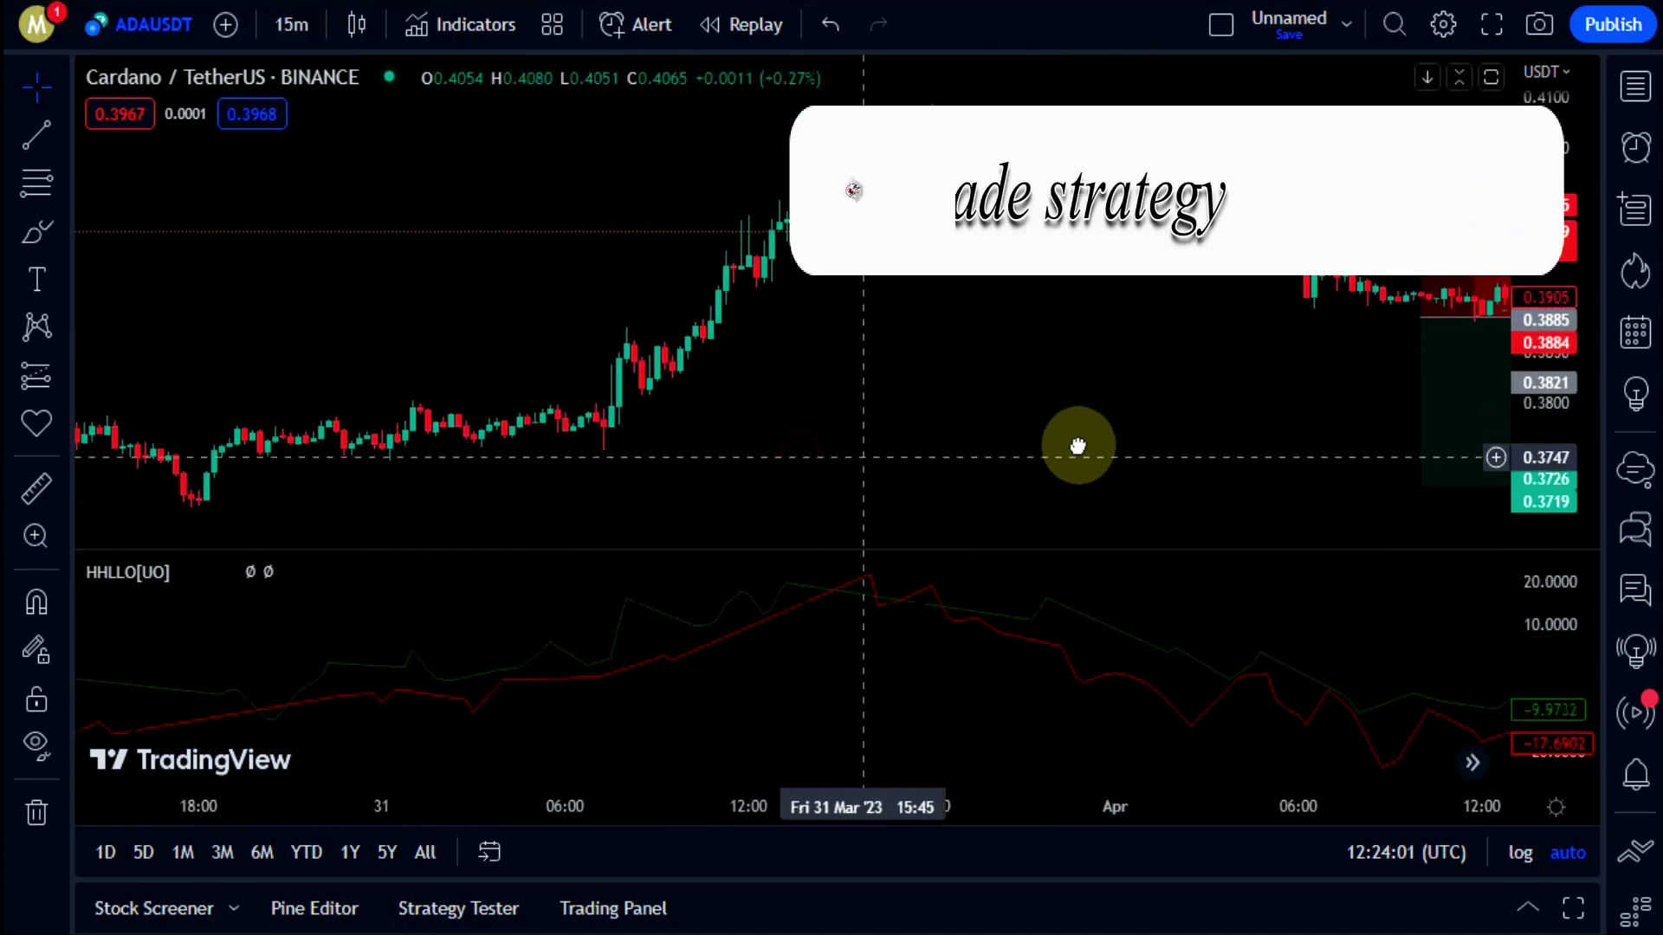
left_click_drag(850, 344, 1131, 323)
left_click(445, 408)
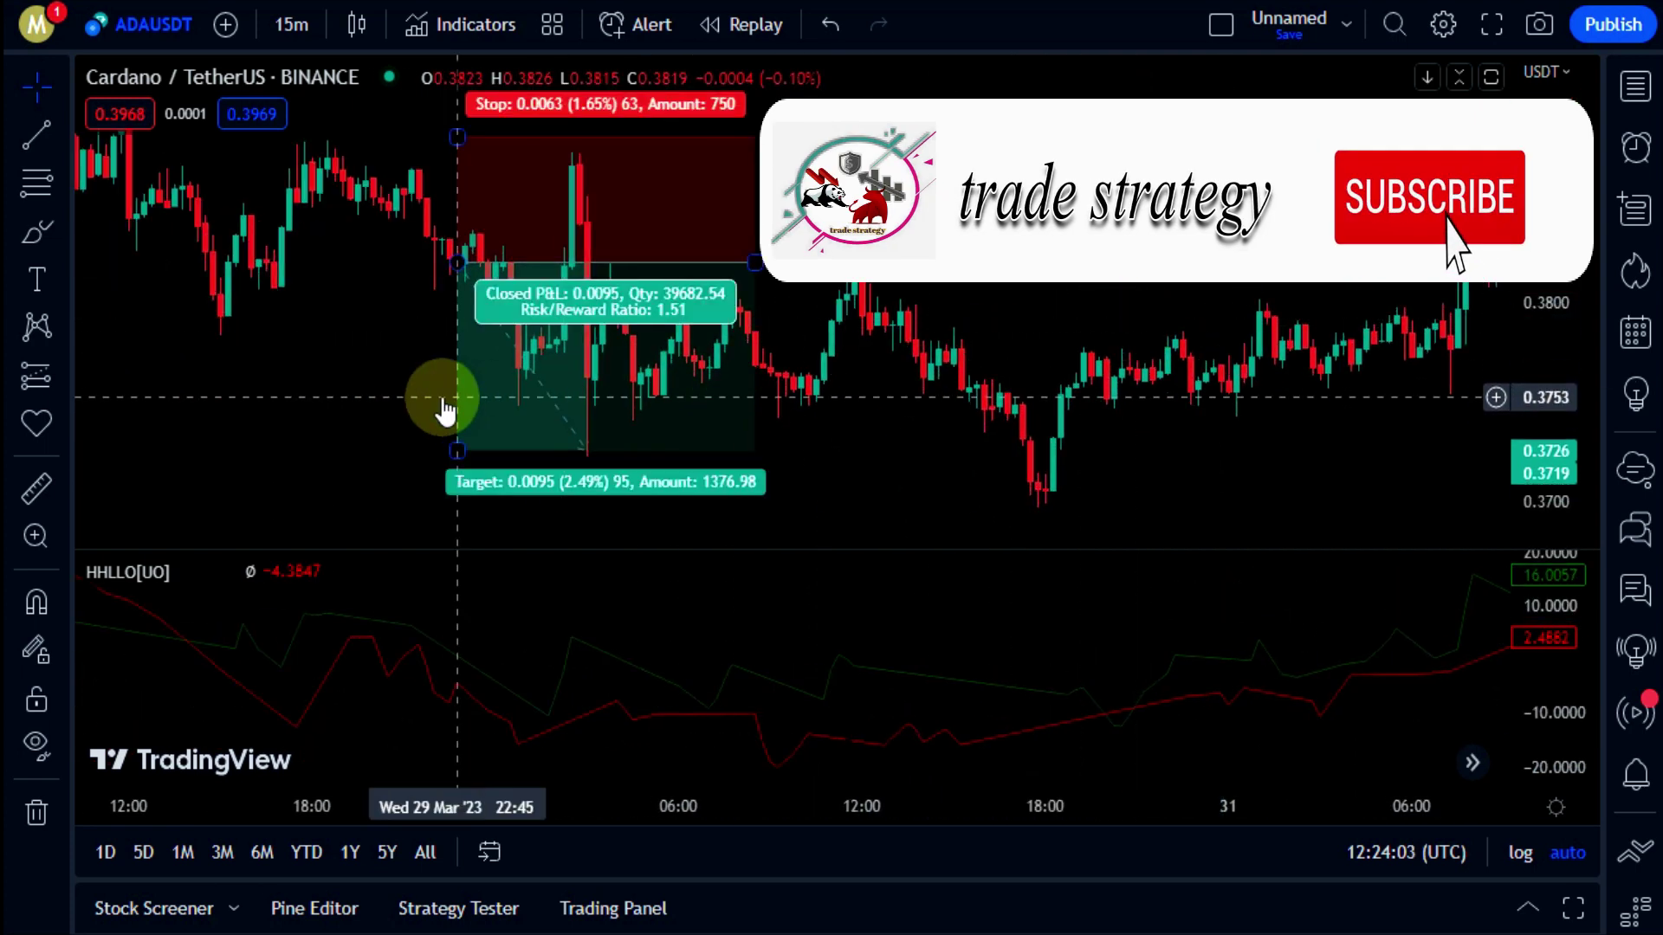
left_click_drag(341, 397, 595, 394)
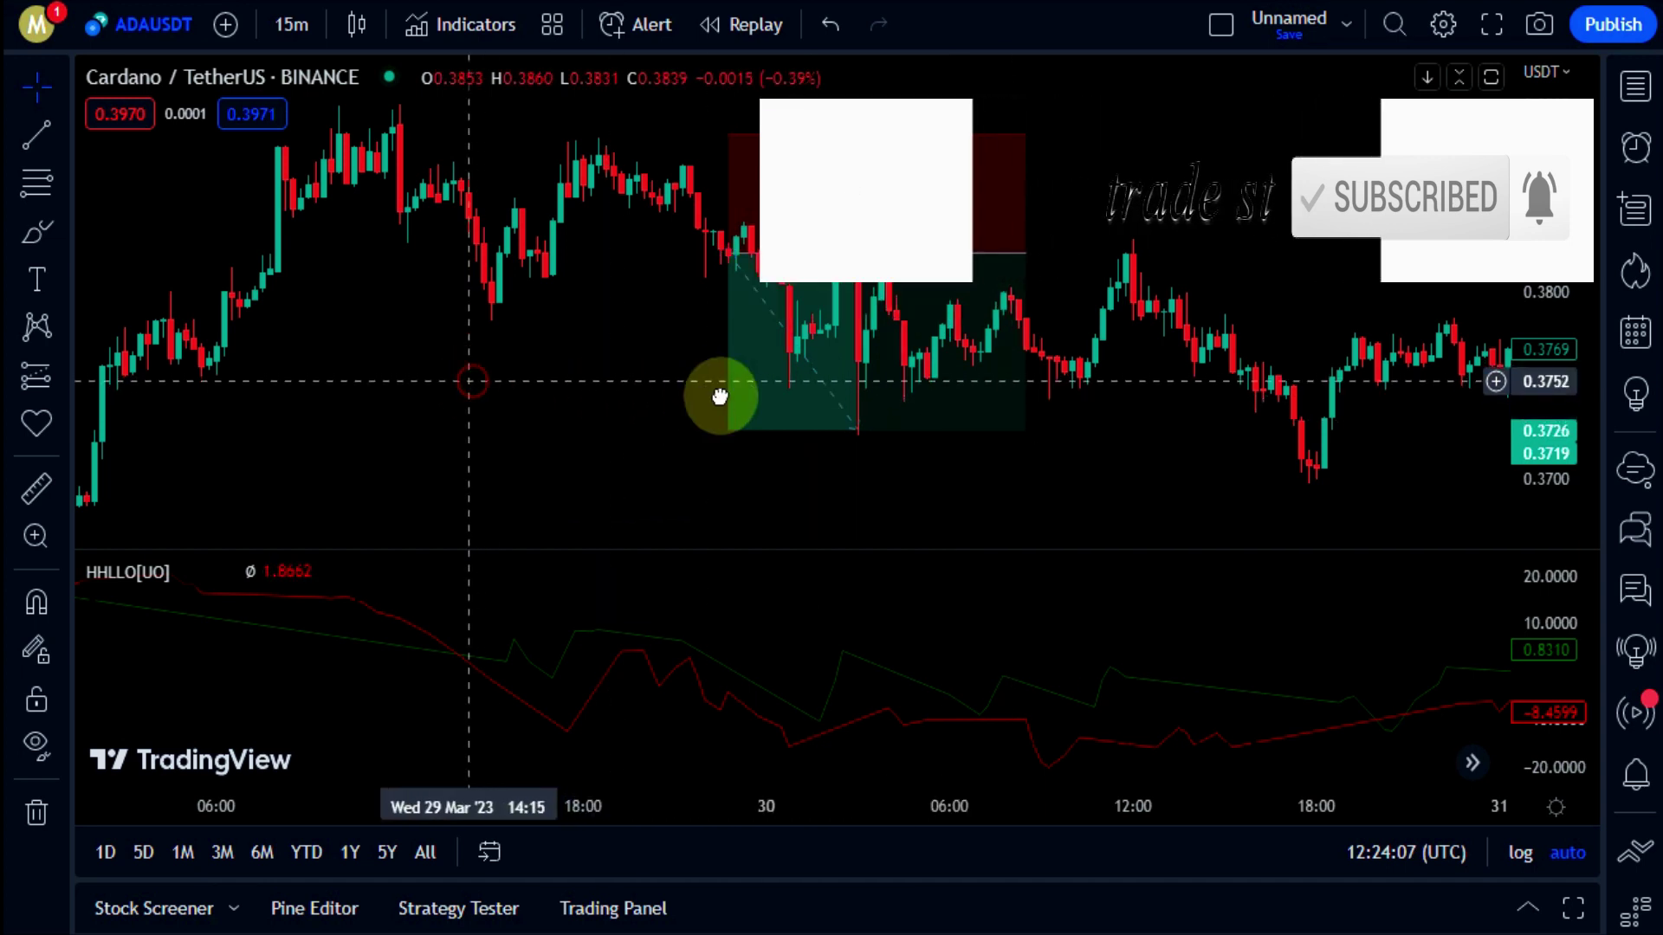
scroll(779, 390, "left", 6)
scroll(846, 390, "left", 5)
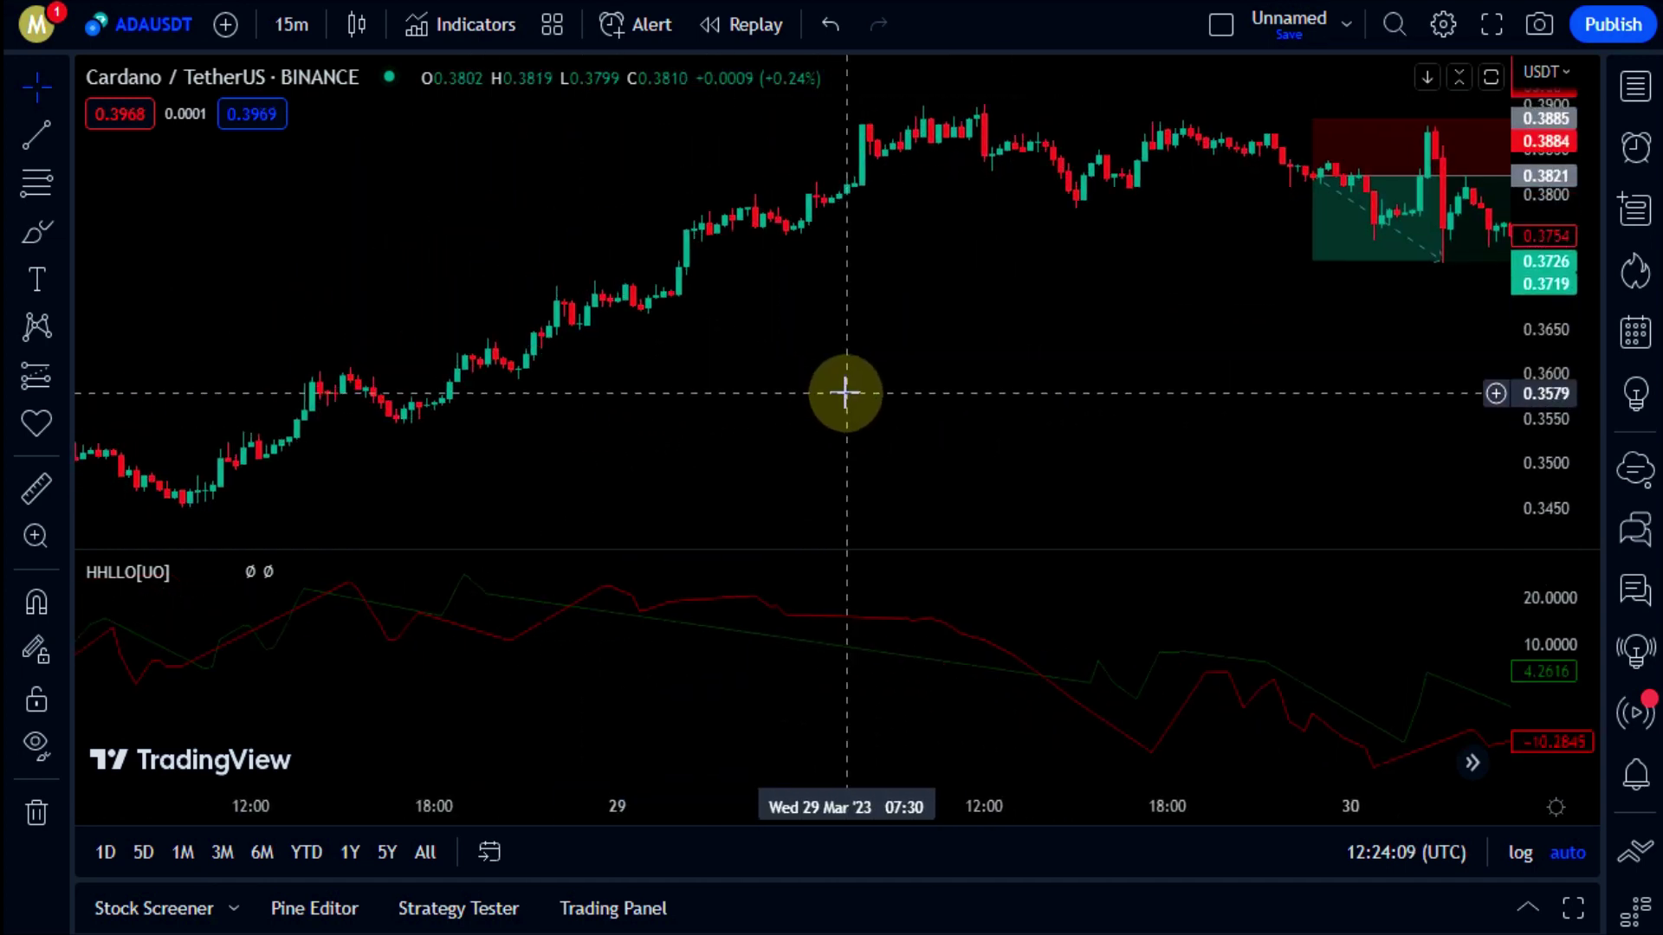
scroll(961, 396, "left", 4)
scroll(1005, 430, "left", 3)
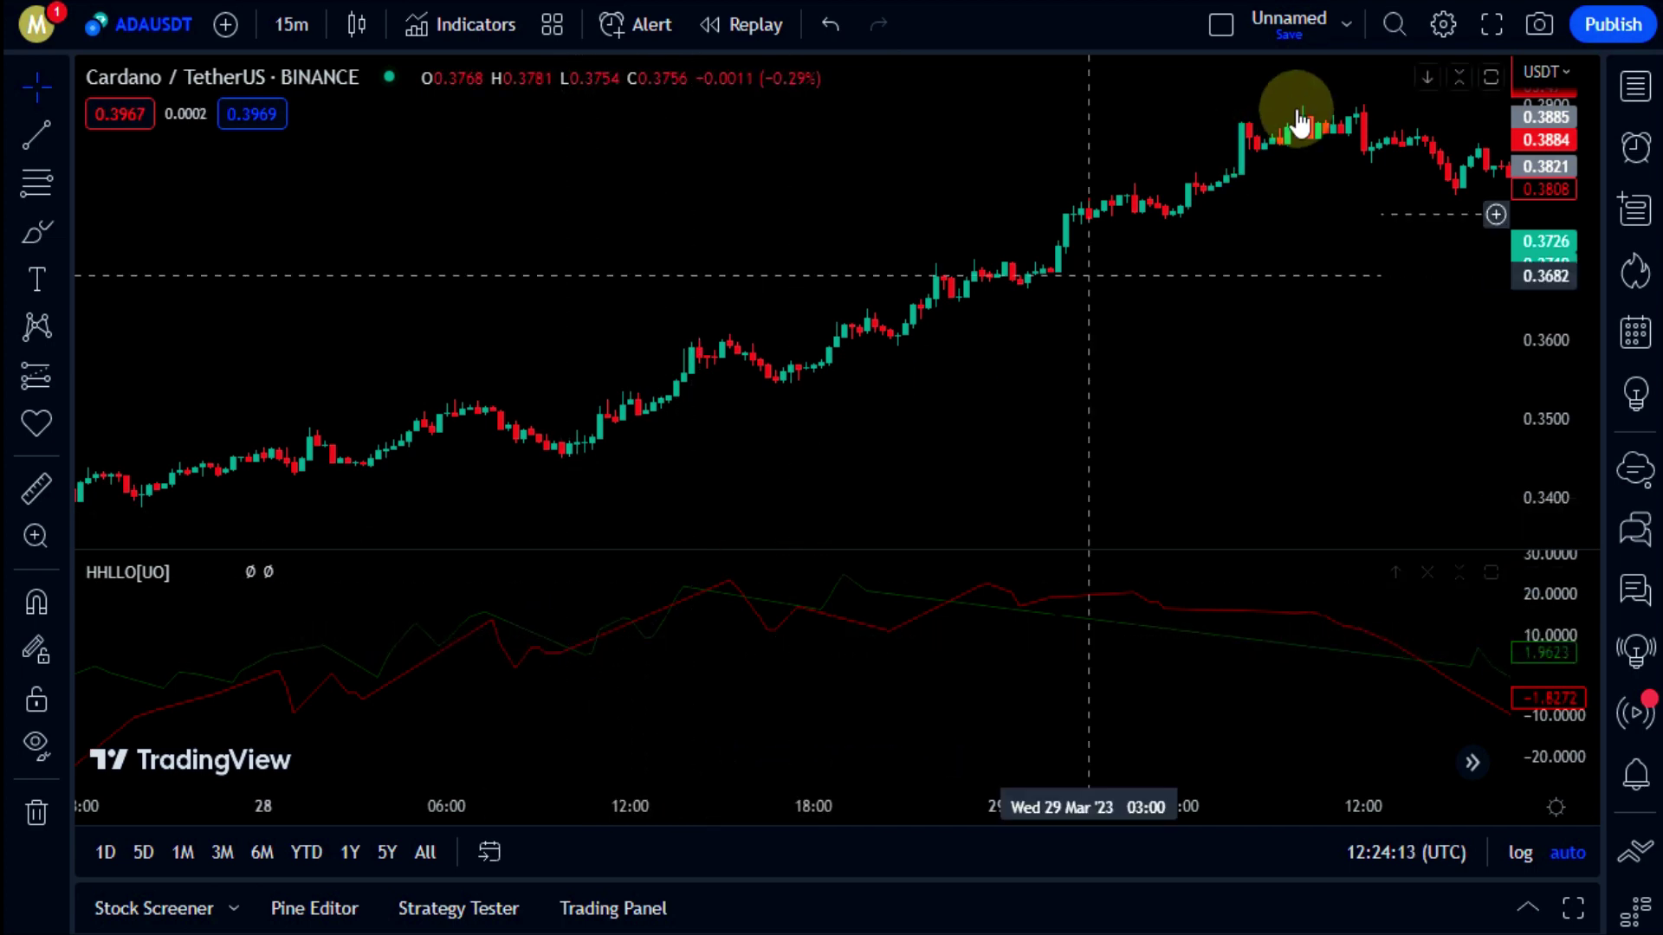
left_click_drag(1022, 458, 1262, 404)
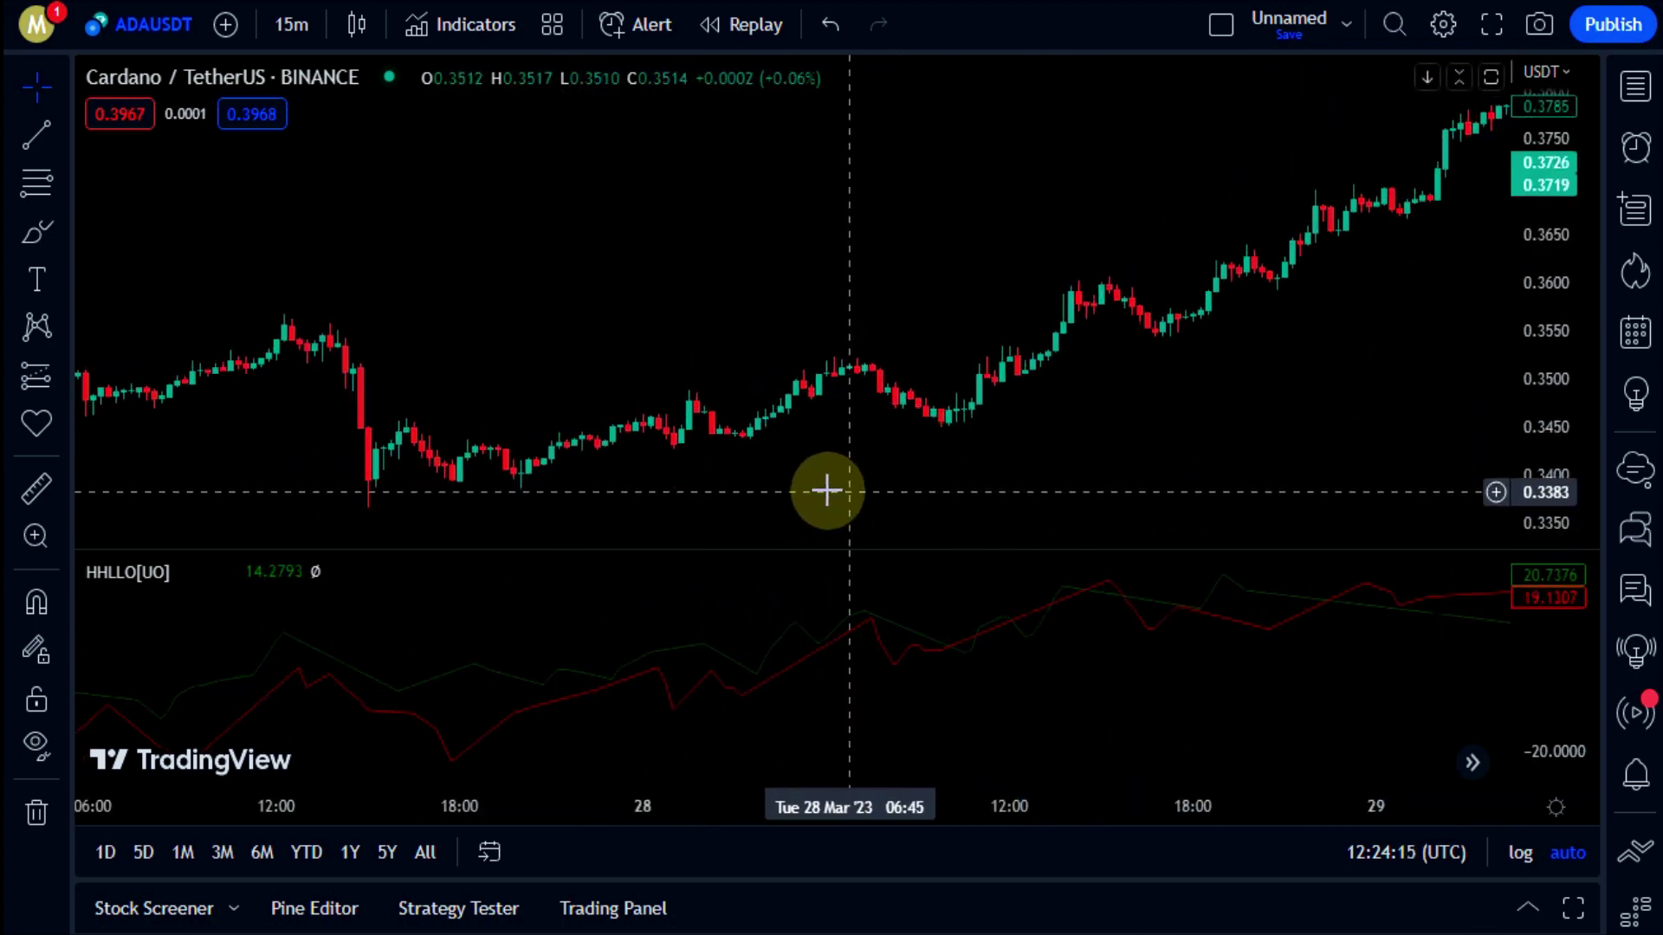
left_click_drag(823, 490, 1017, 479)
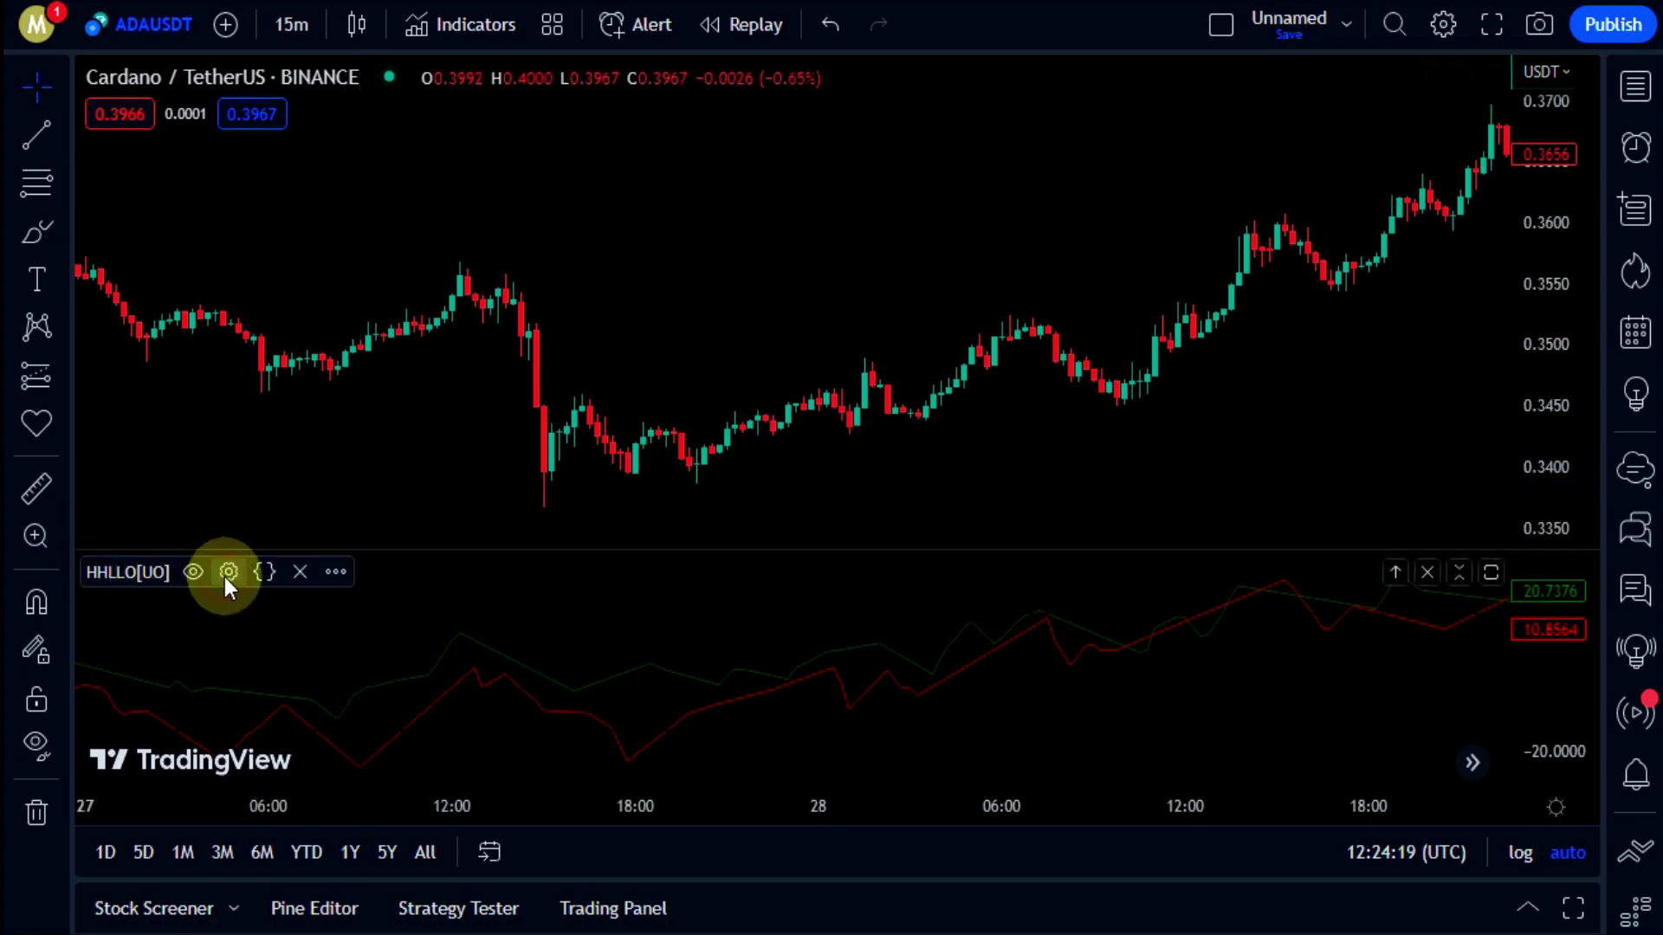
Make the HHLLO High line 100% opaque at the thicker second line weight
left_click(228, 572)
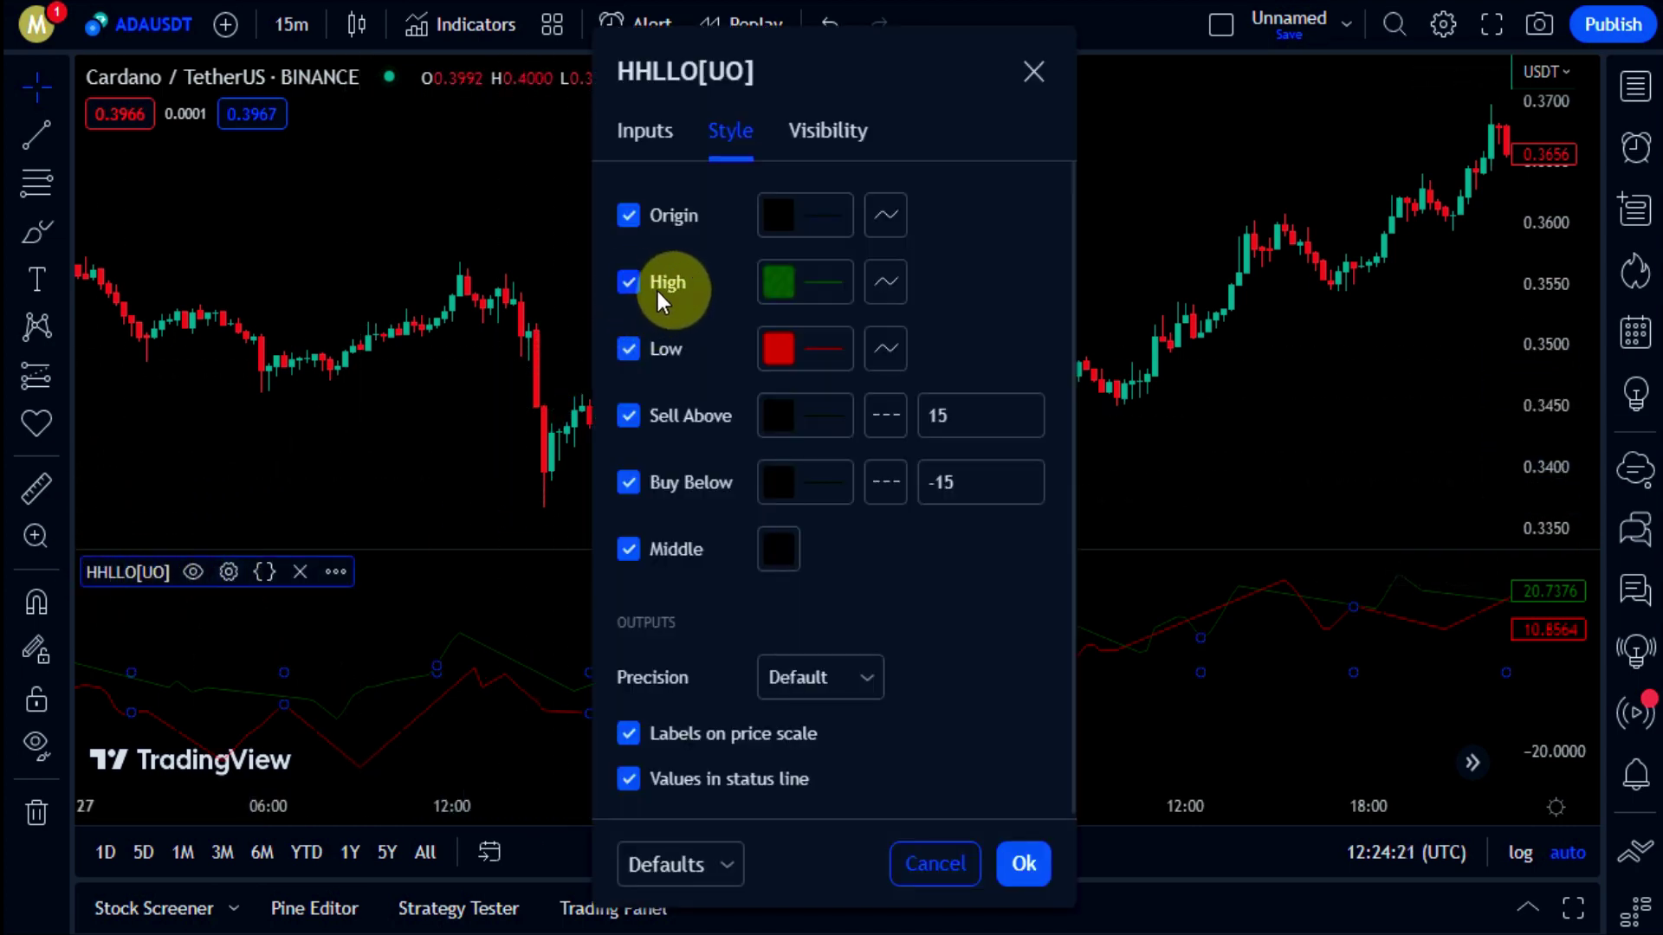
left_click(782, 281)
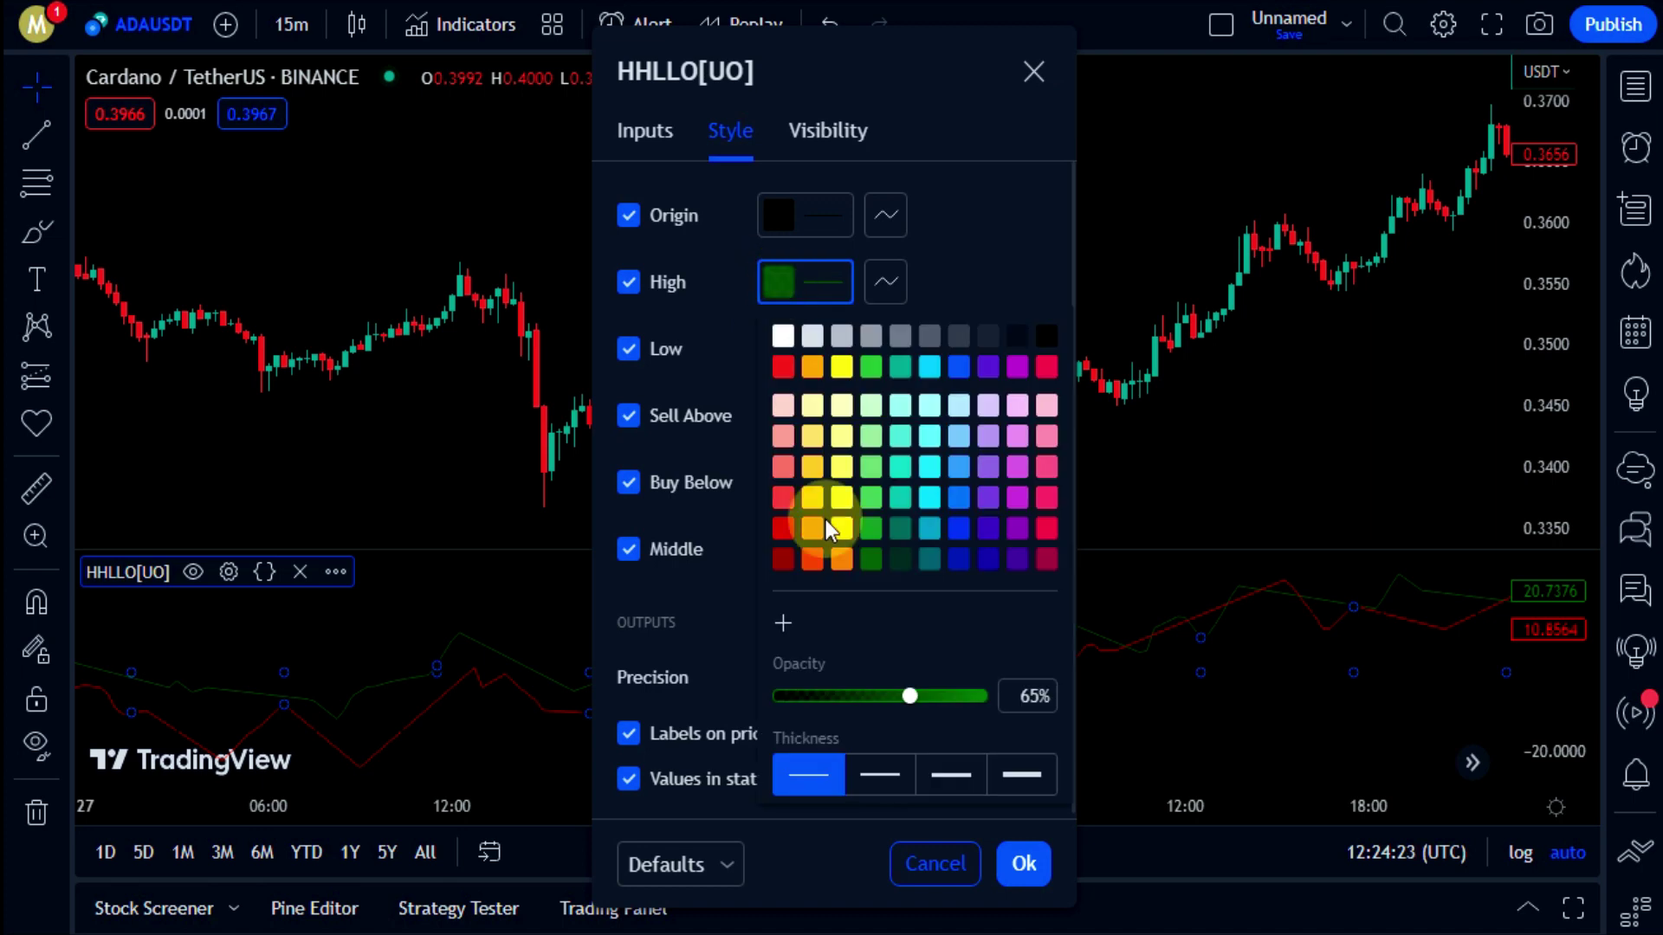
left_click(876, 774)
left_click(982, 697)
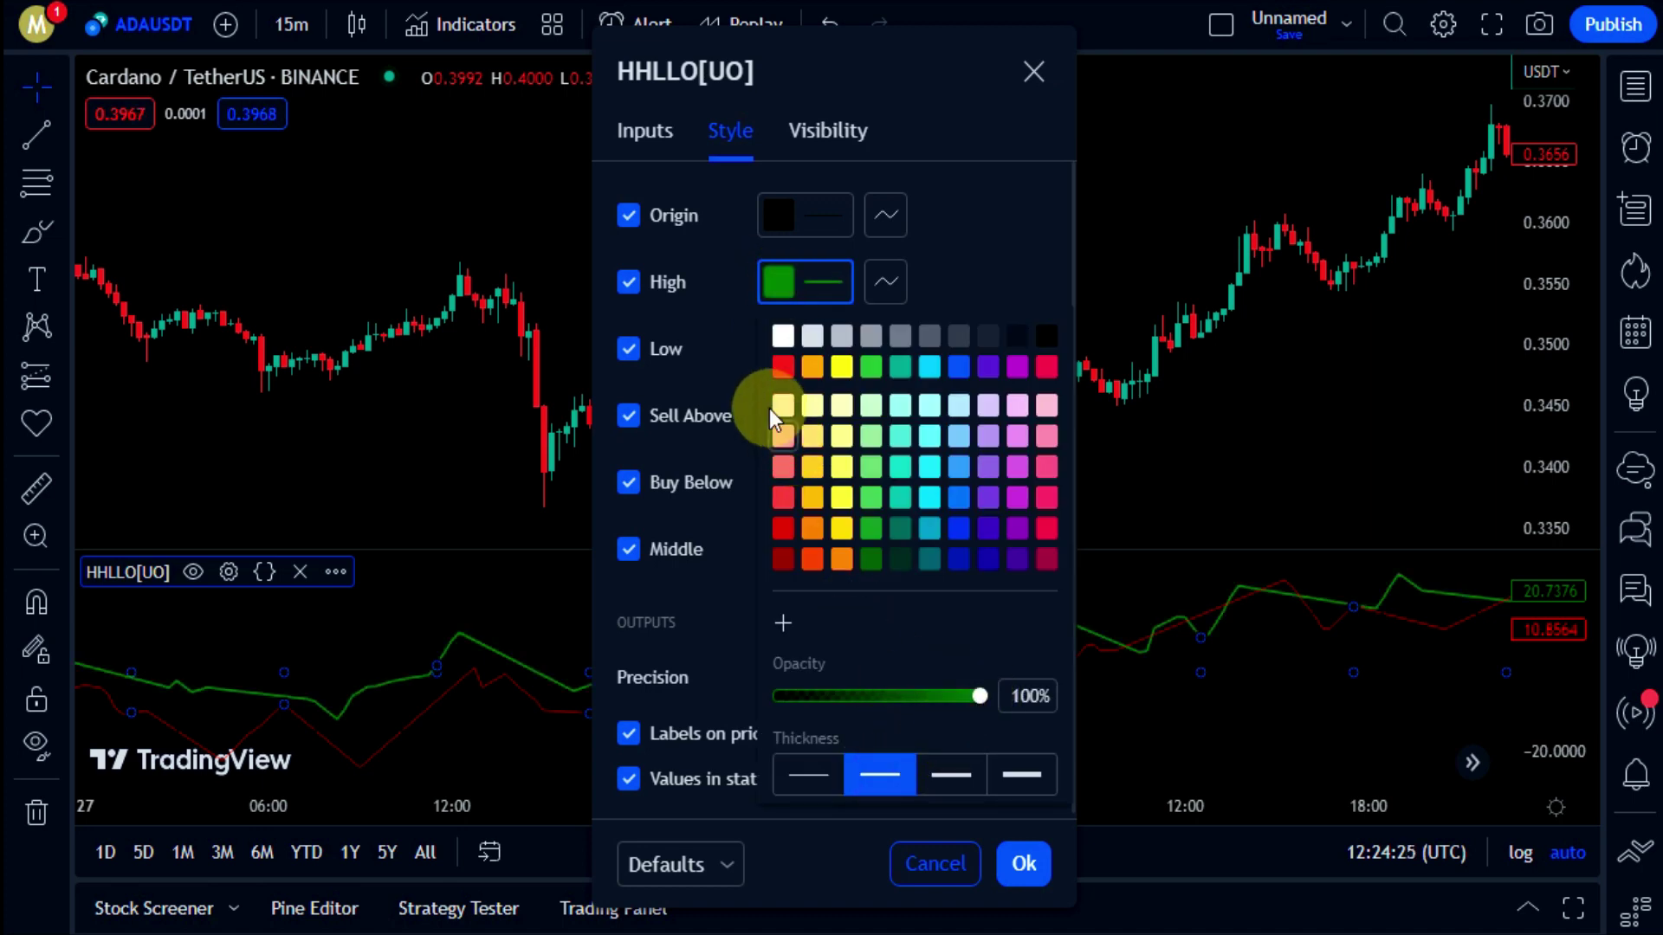
left_click(694, 359)
Make the HHLLO Low line 100% opaque, apply the style changes, and pan back
left_click(779, 349)
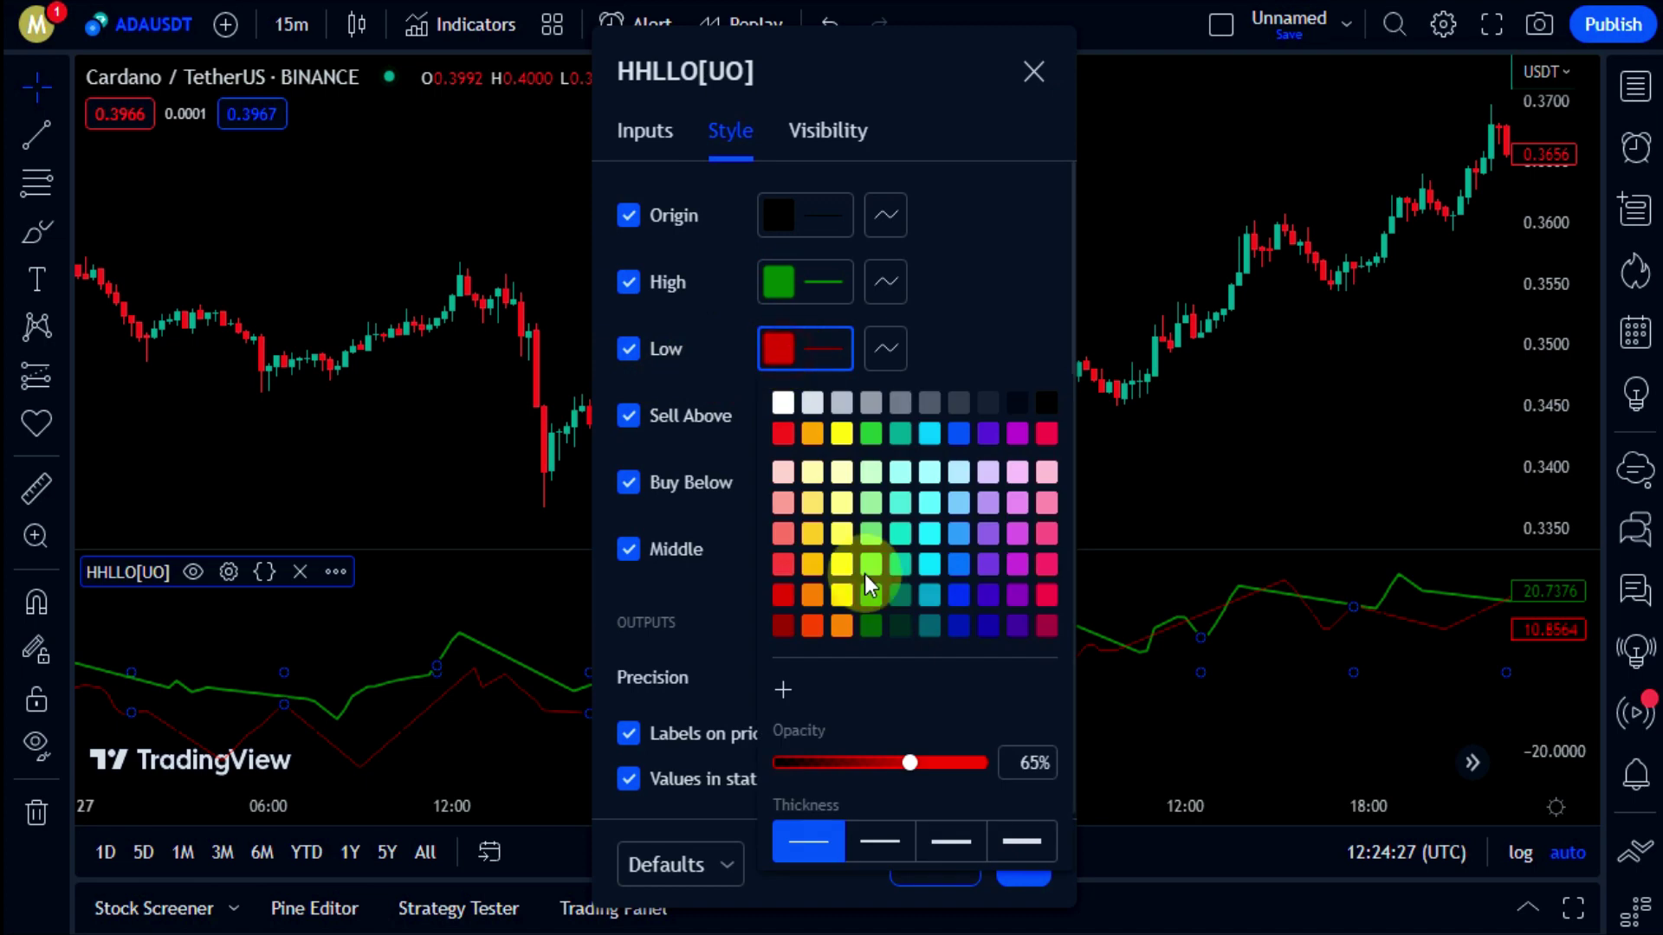
left_click(981, 763)
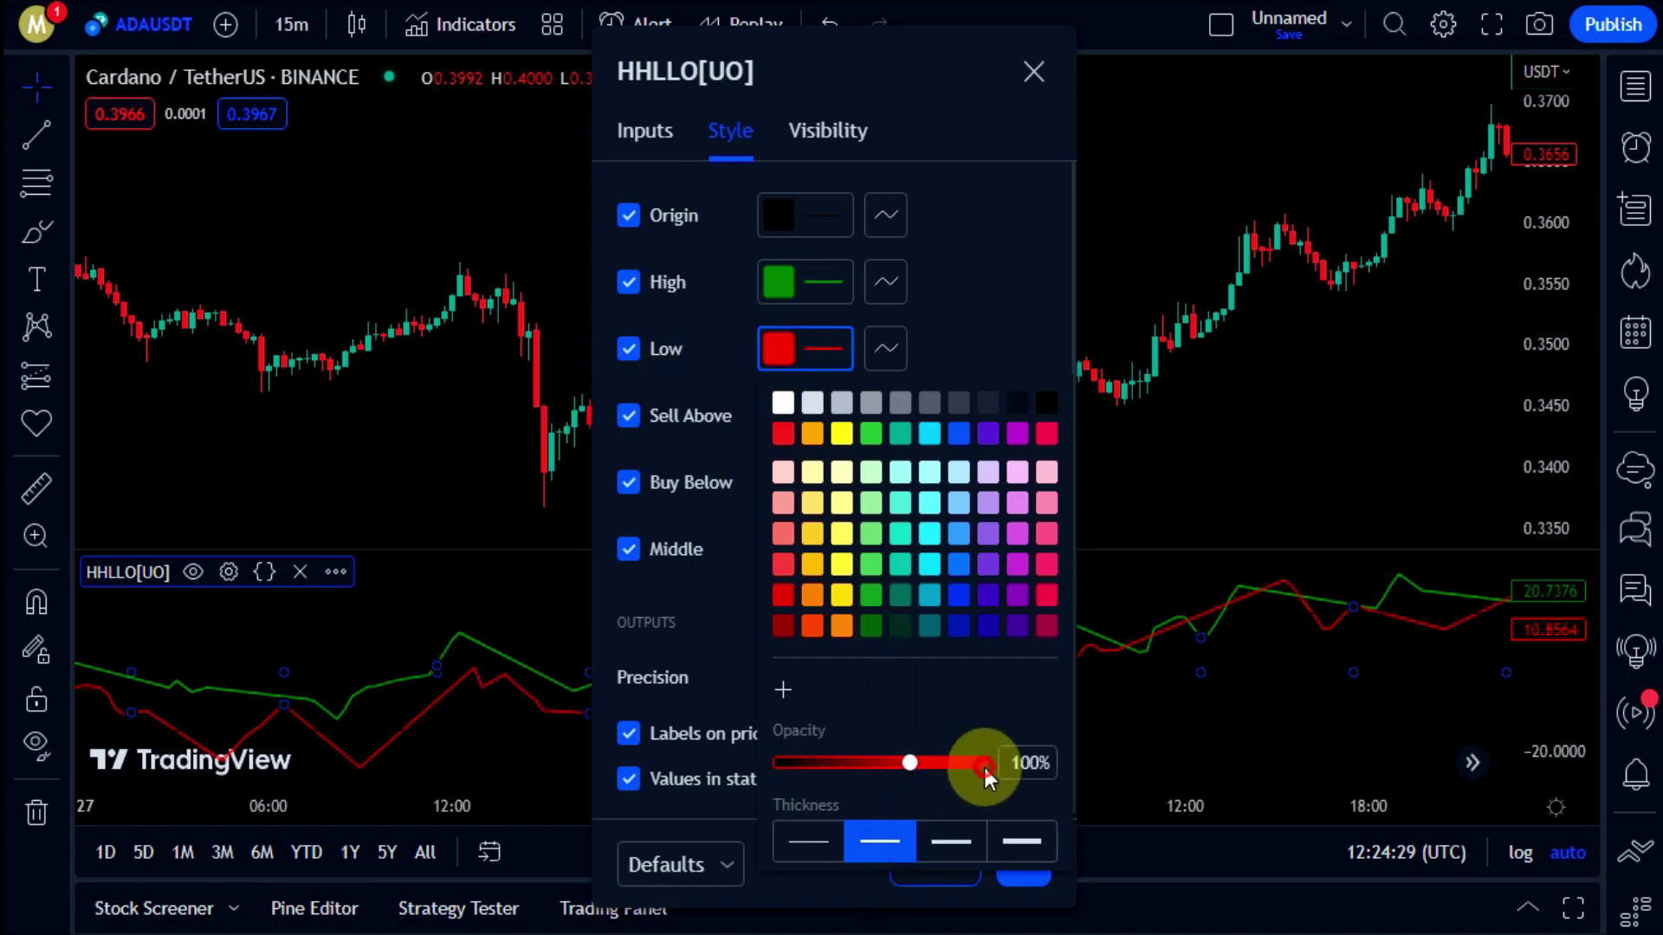
left_click(730, 359)
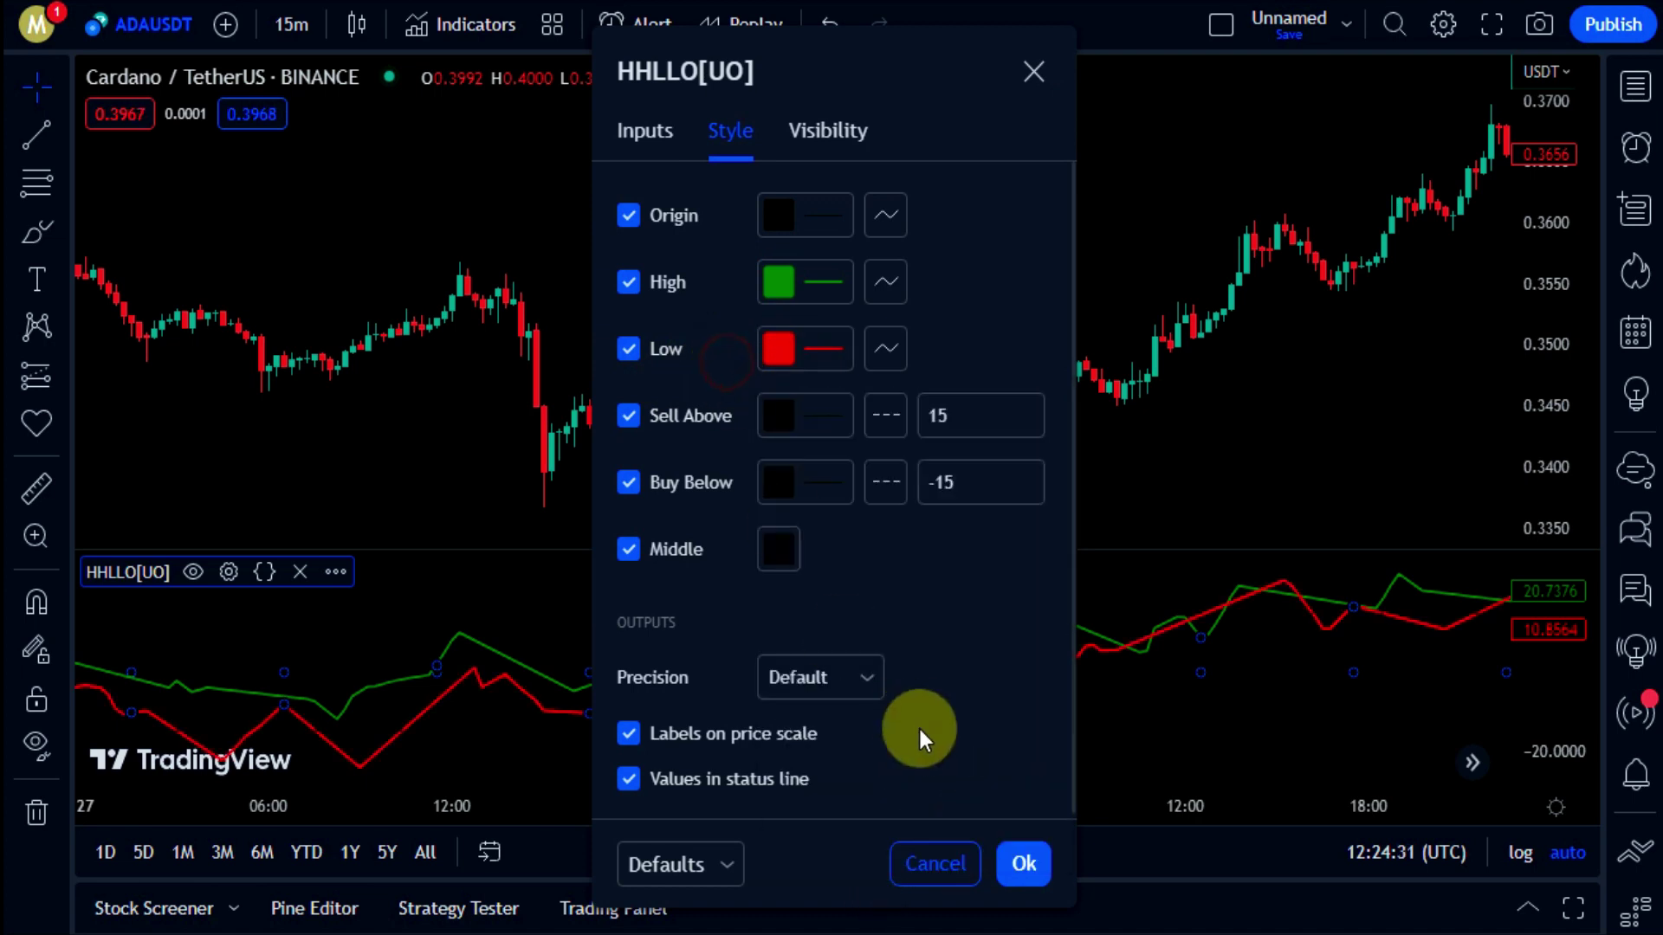
left_click(1036, 874)
left_click_drag(460, 465, 1036, 462)
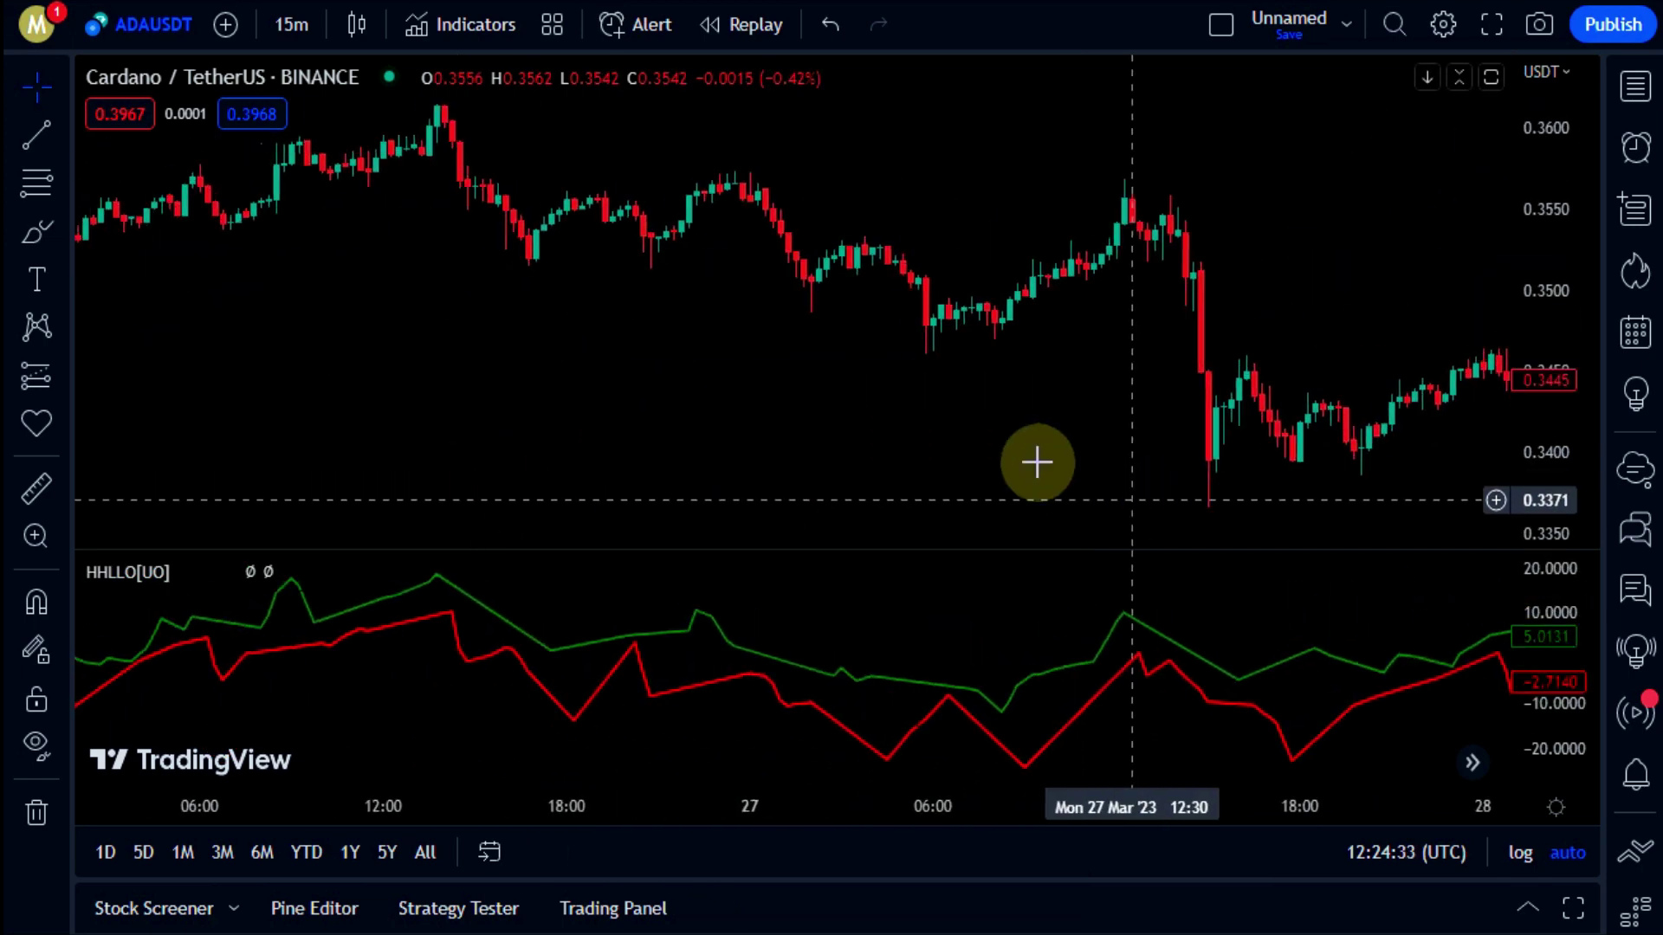
left_click_drag(745, 393, 1151, 412)
left_click_drag(327, 397, 1039, 477)
left_click_drag(486, 471, 1273, 485)
left_click_drag(520, 502, 1009, 502)
left_click_drag(318, 472, 857, 464)
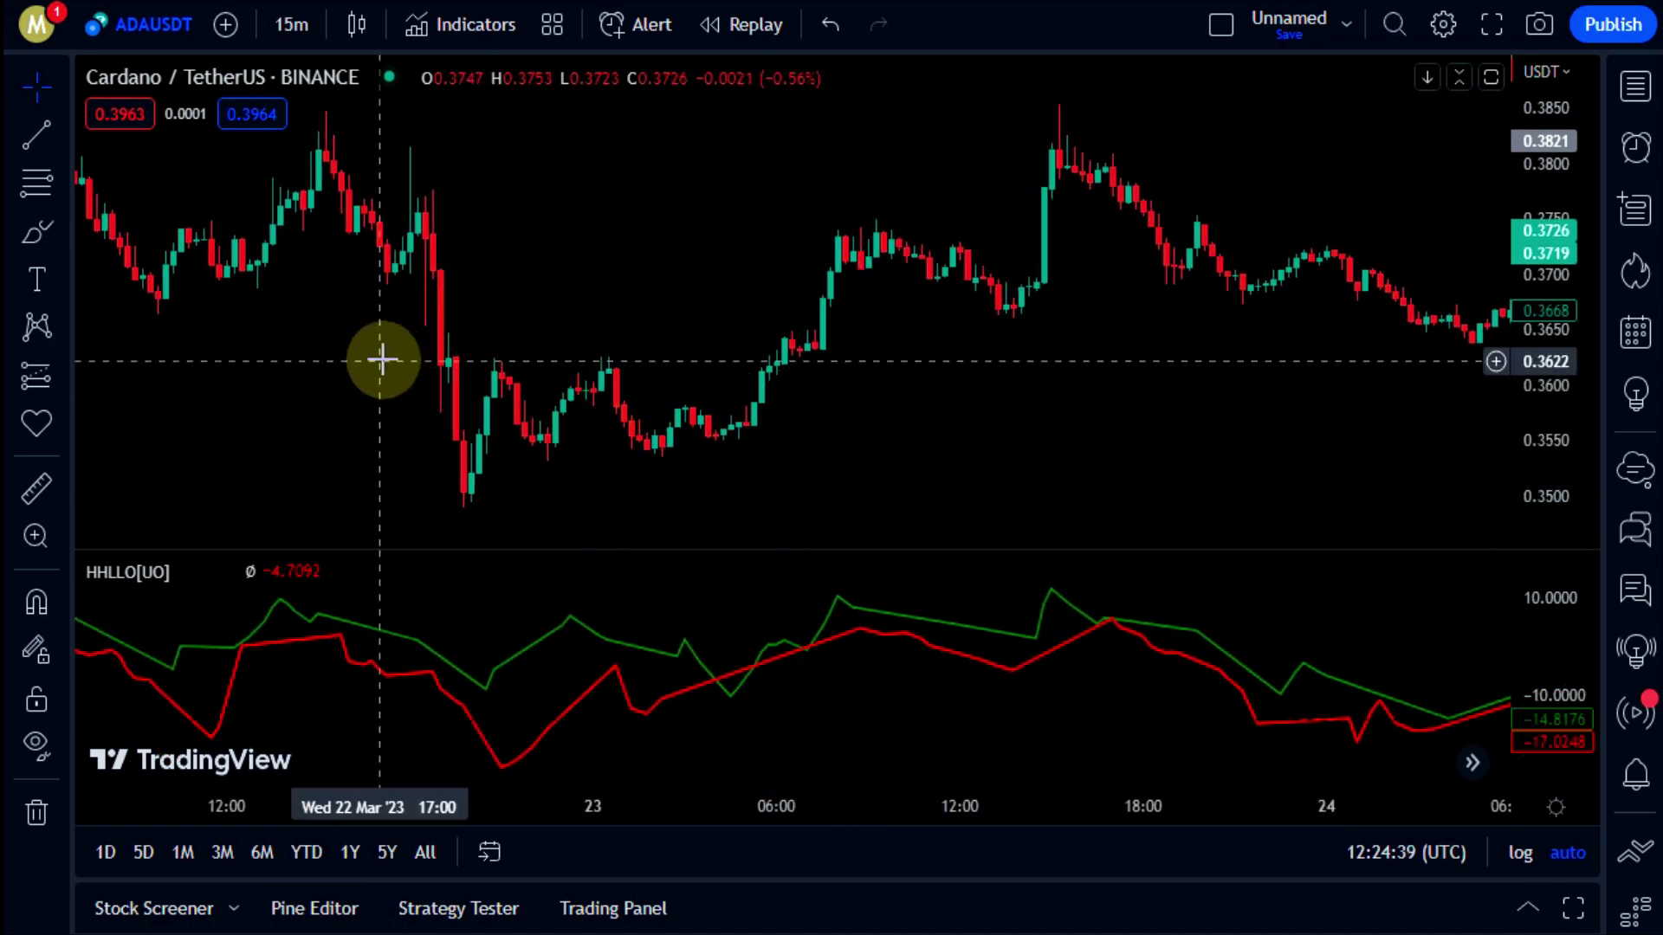
Search 'foll', add the Follow Line Indicator to the price chart, and close the search
left_click(454, 28)
type("f")
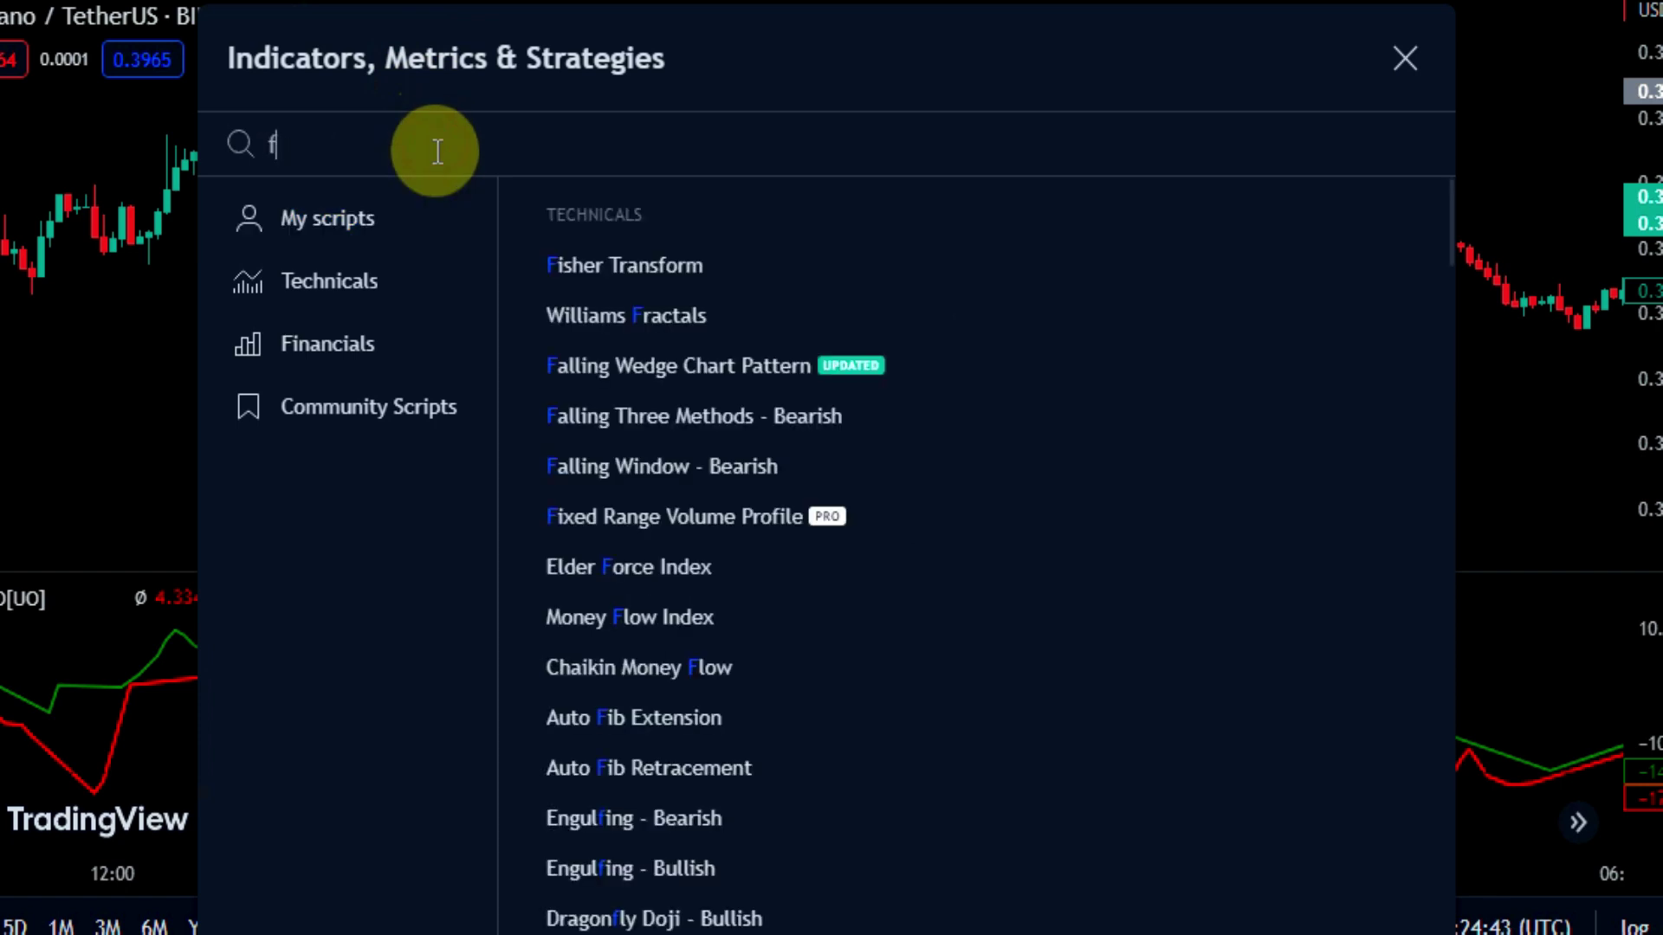
type("ollow line")
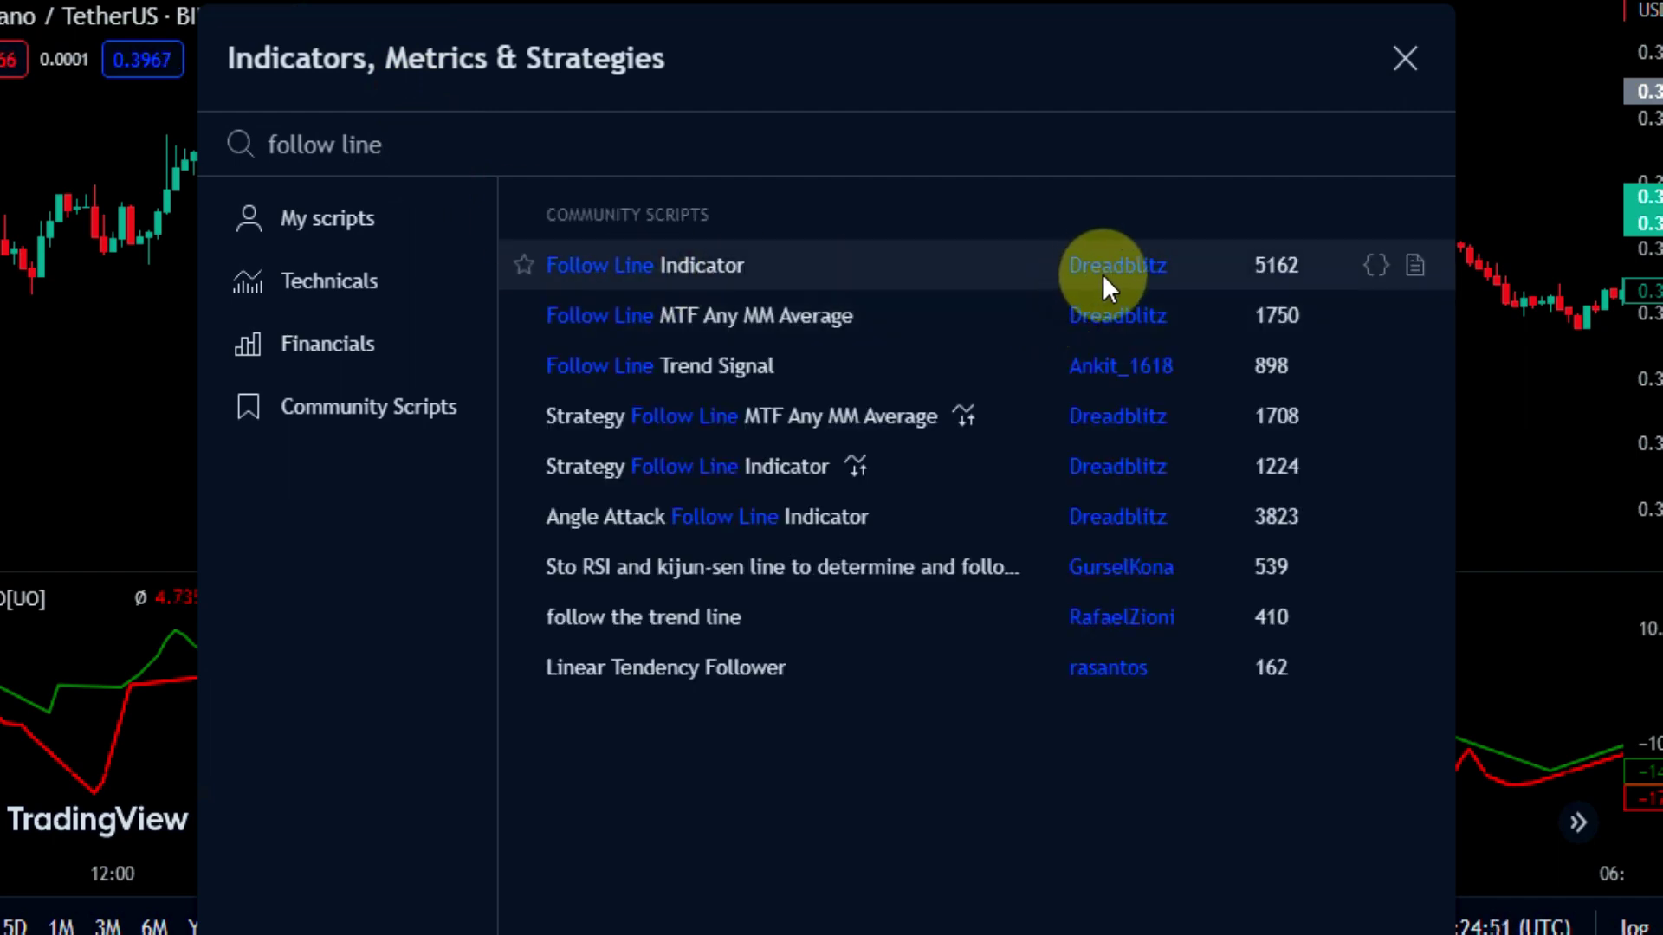
left_click(648, 267)
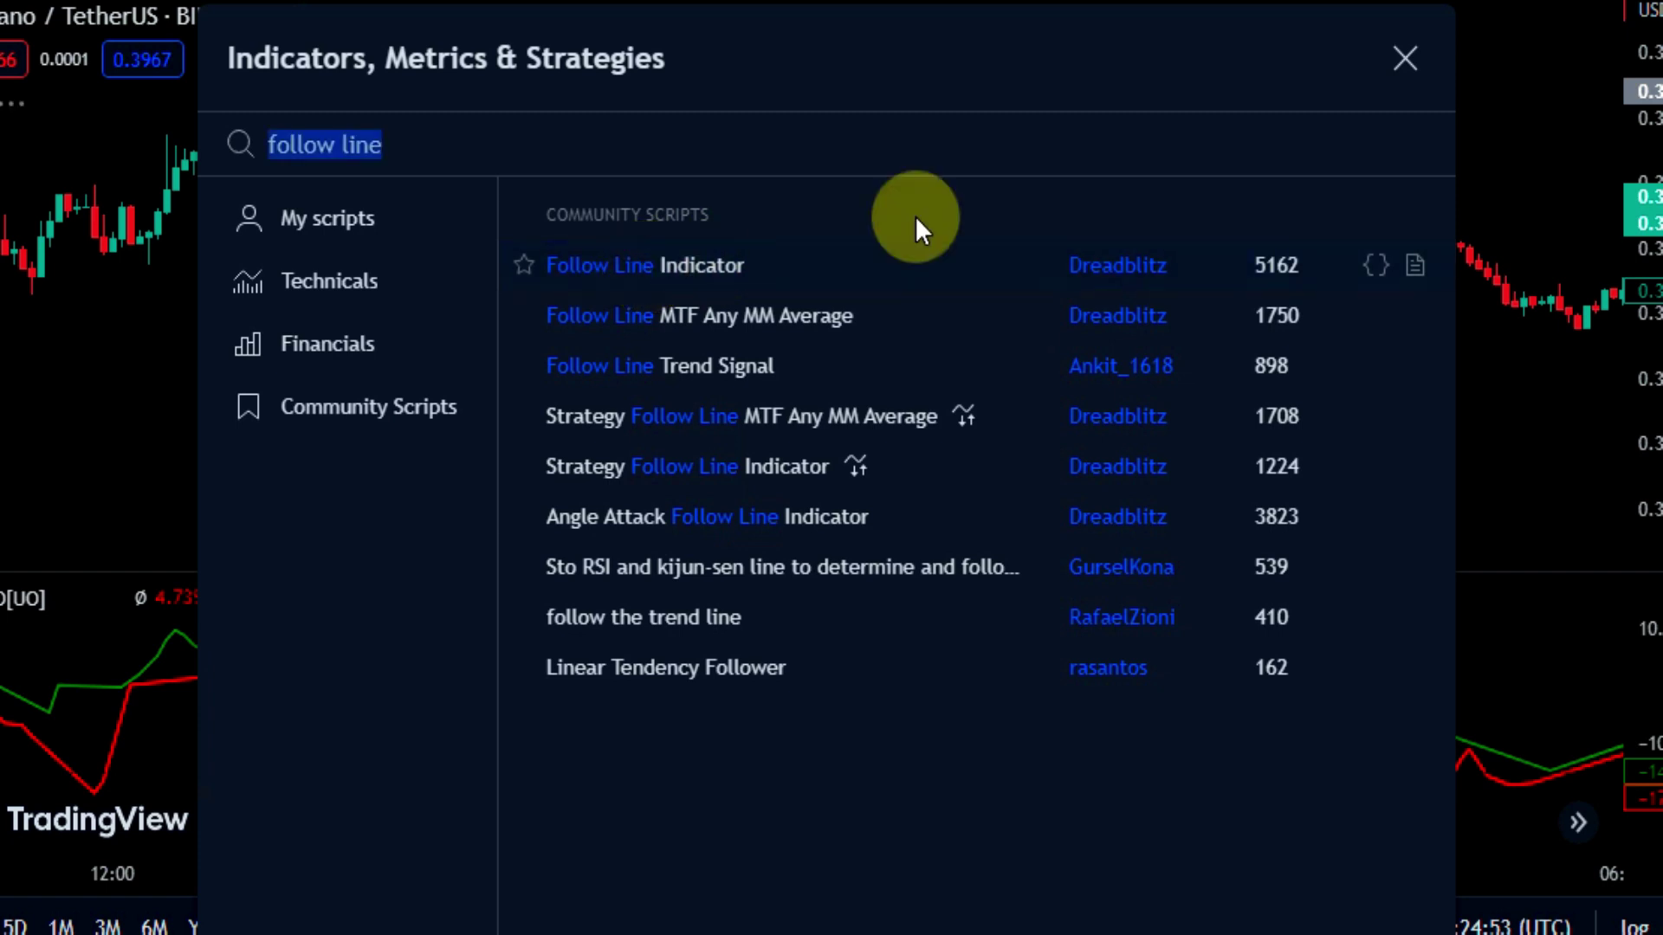
left_click(1403, 61)
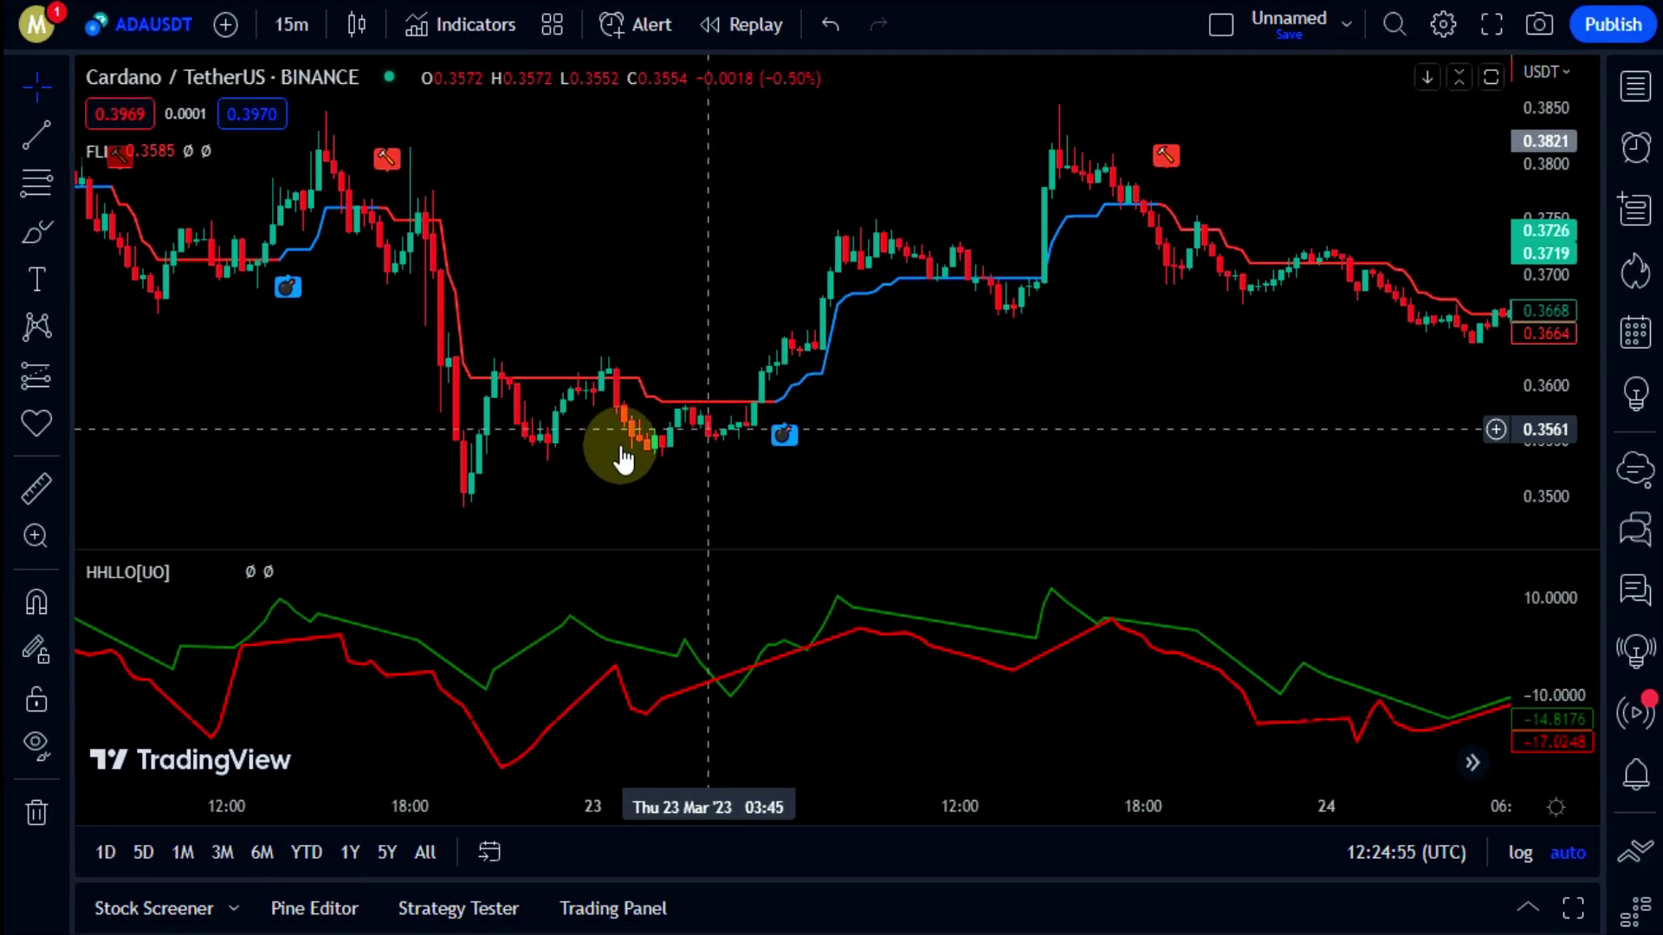
Pan the chart back from 22 Mar through earlier bars to 17 Mar
left_click_drag(752, 472, 887, 460)
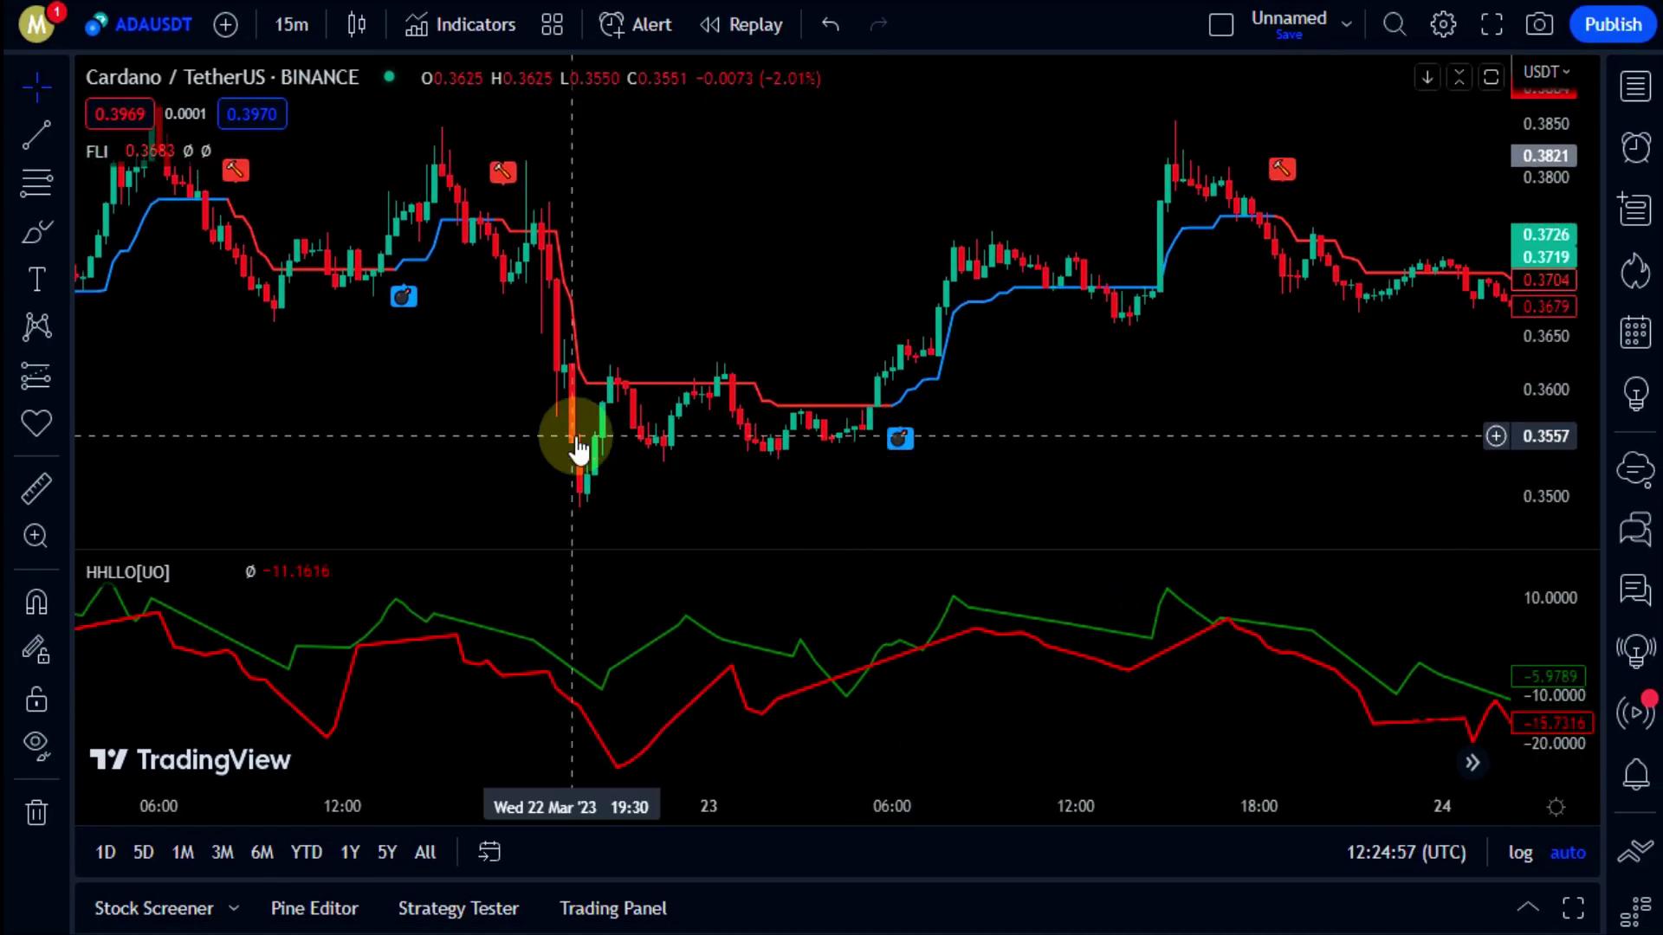
left_click_drag(575, 438, 710, 431)
left_click_drag(568, 445, 961, 433)
left_click_drag(784, 465, 1212, 463)
left_click_drag(952, 329, 1158, 327)
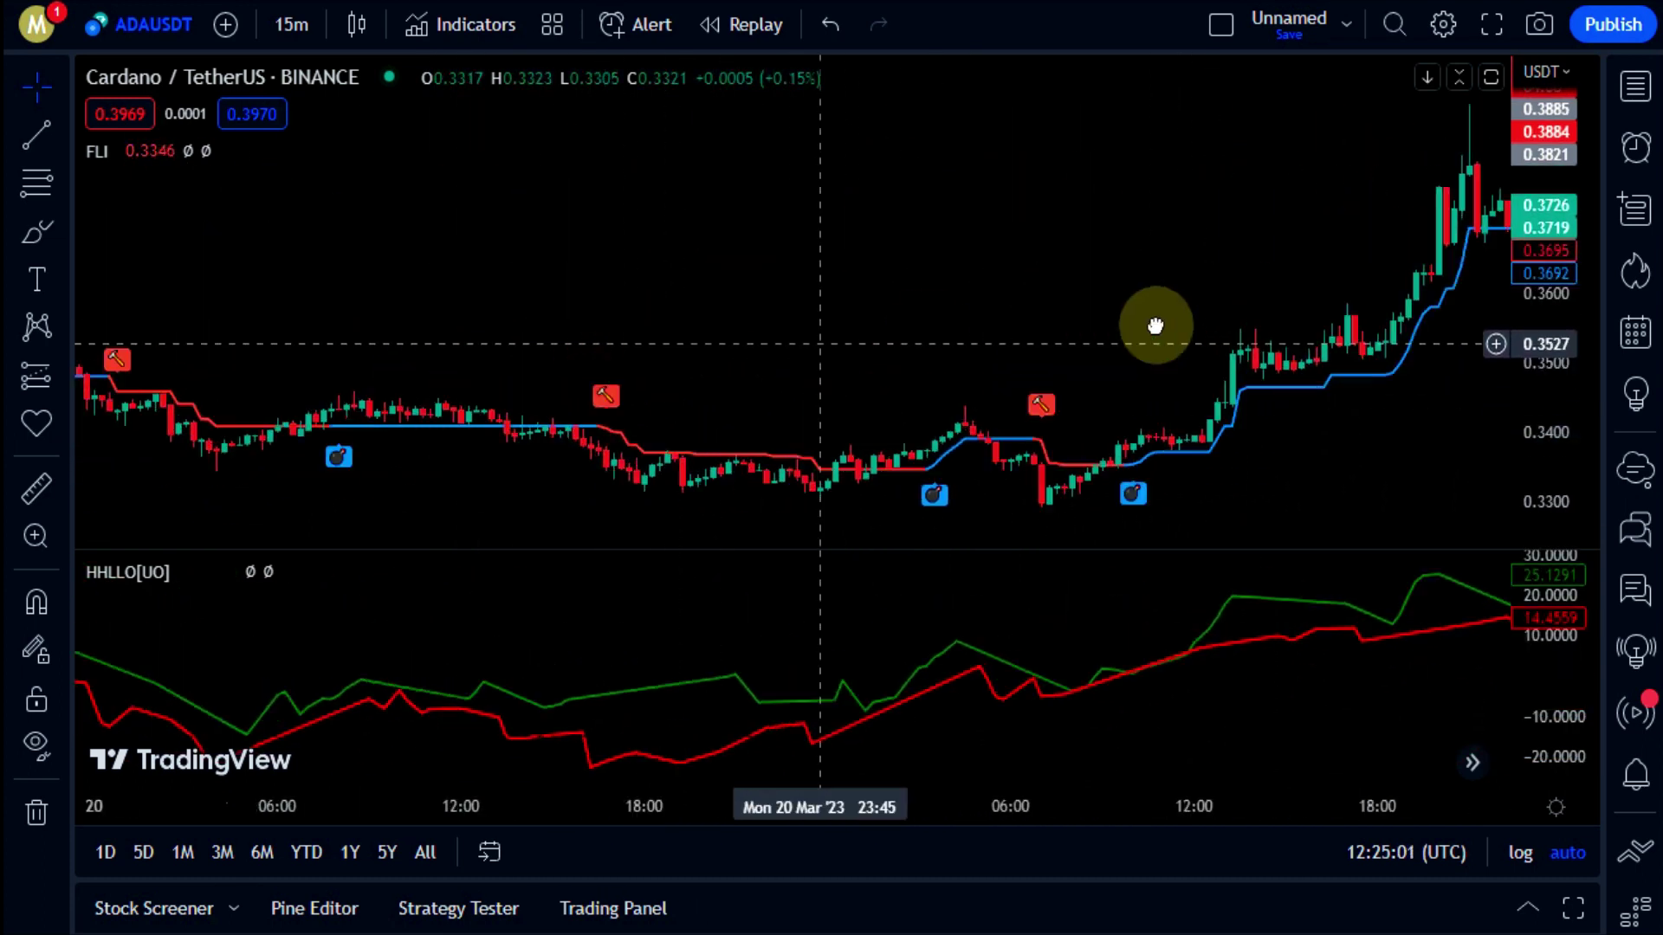
left_click_drag(801, 324, 1187, 323)
left_click_drag(454, 396, 779, 401)
left_click_drag(551, 430, 1036, 424)
left_click_drag(667, 472, 730, 472)
left_click_drag(309, 433, 542, 398)
left_click_drag(437, 401, 698, 430)
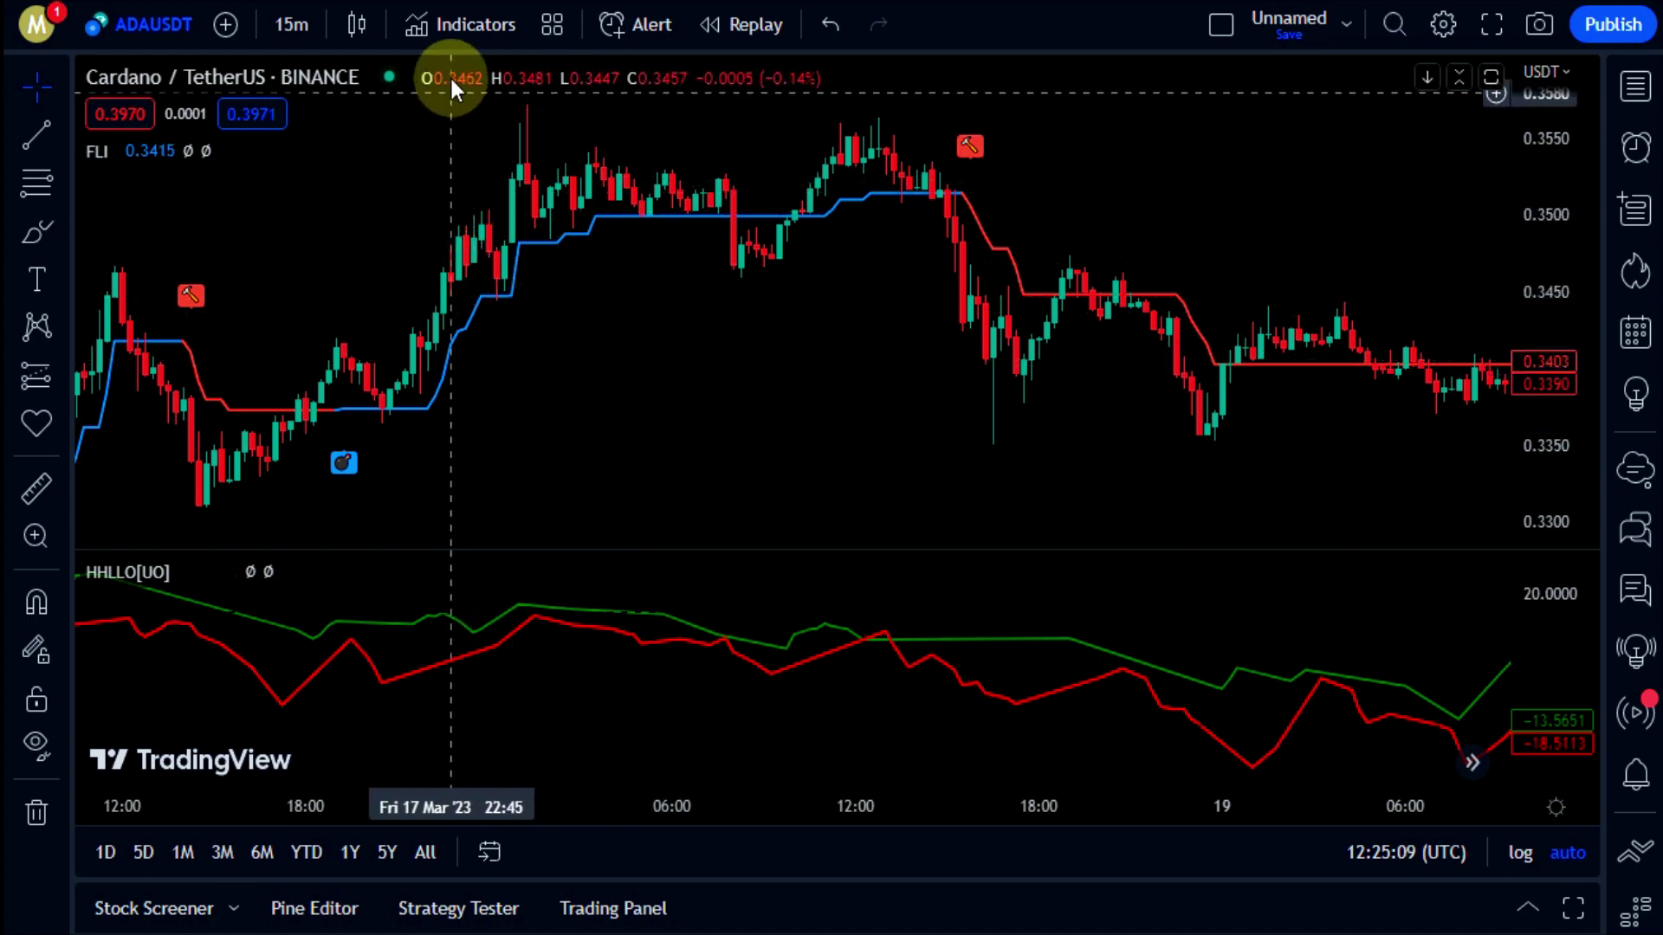
Search 'rsi trend', add the RSI Trend community indicator, and close the search
left_click(452, 27)
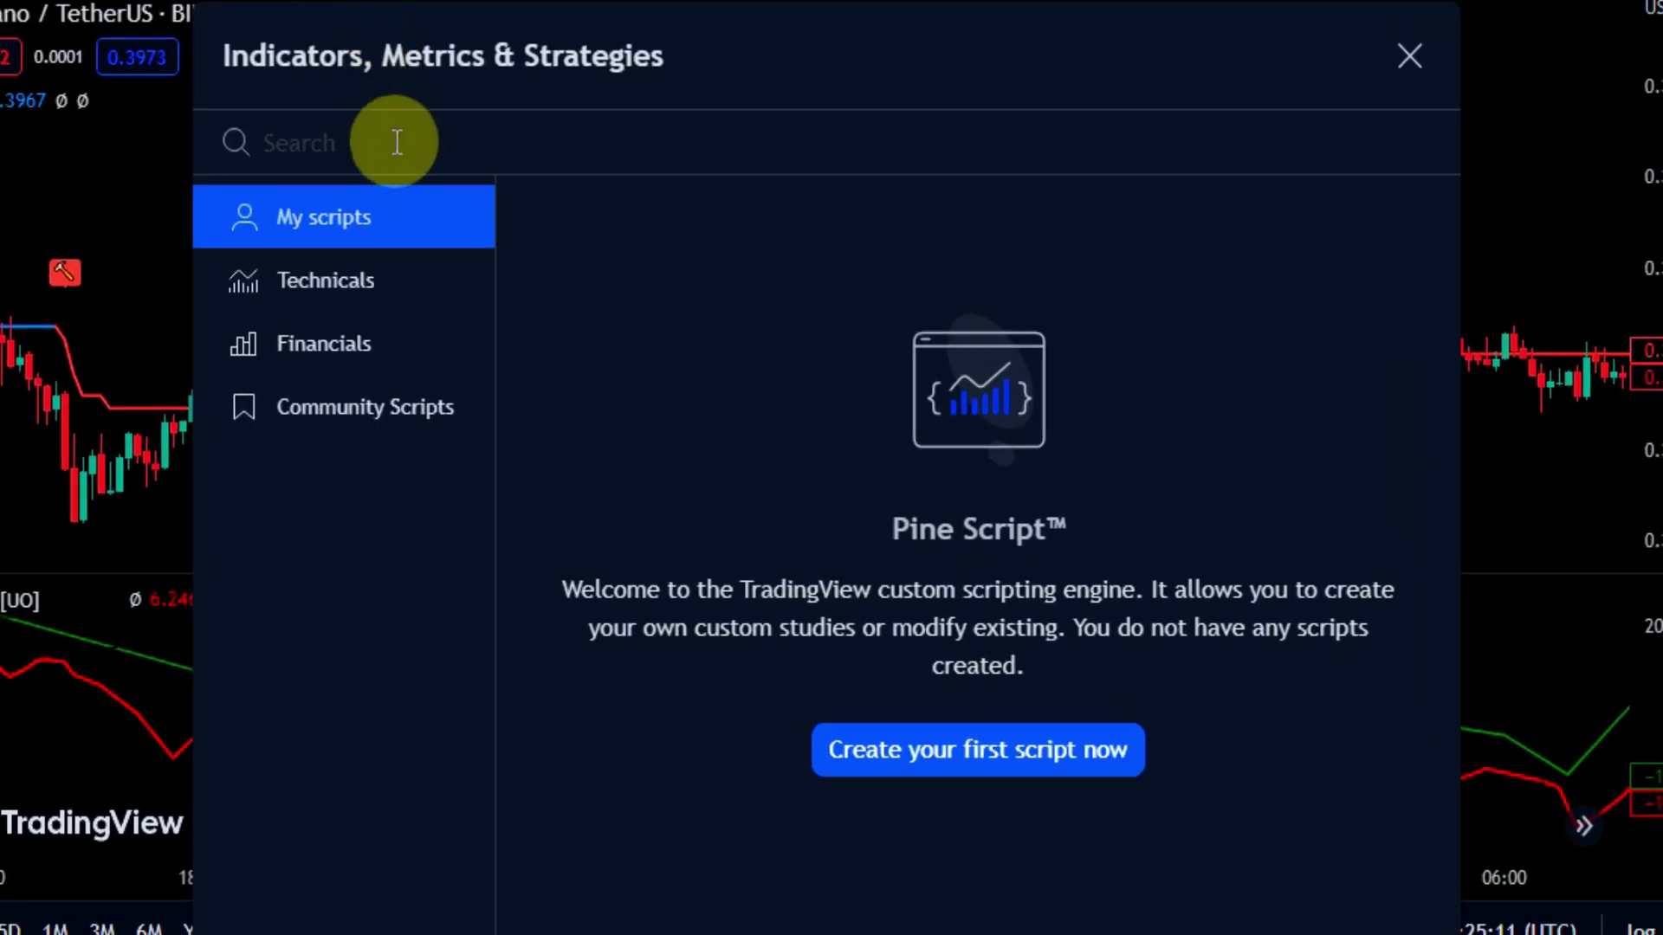
type("rsi")
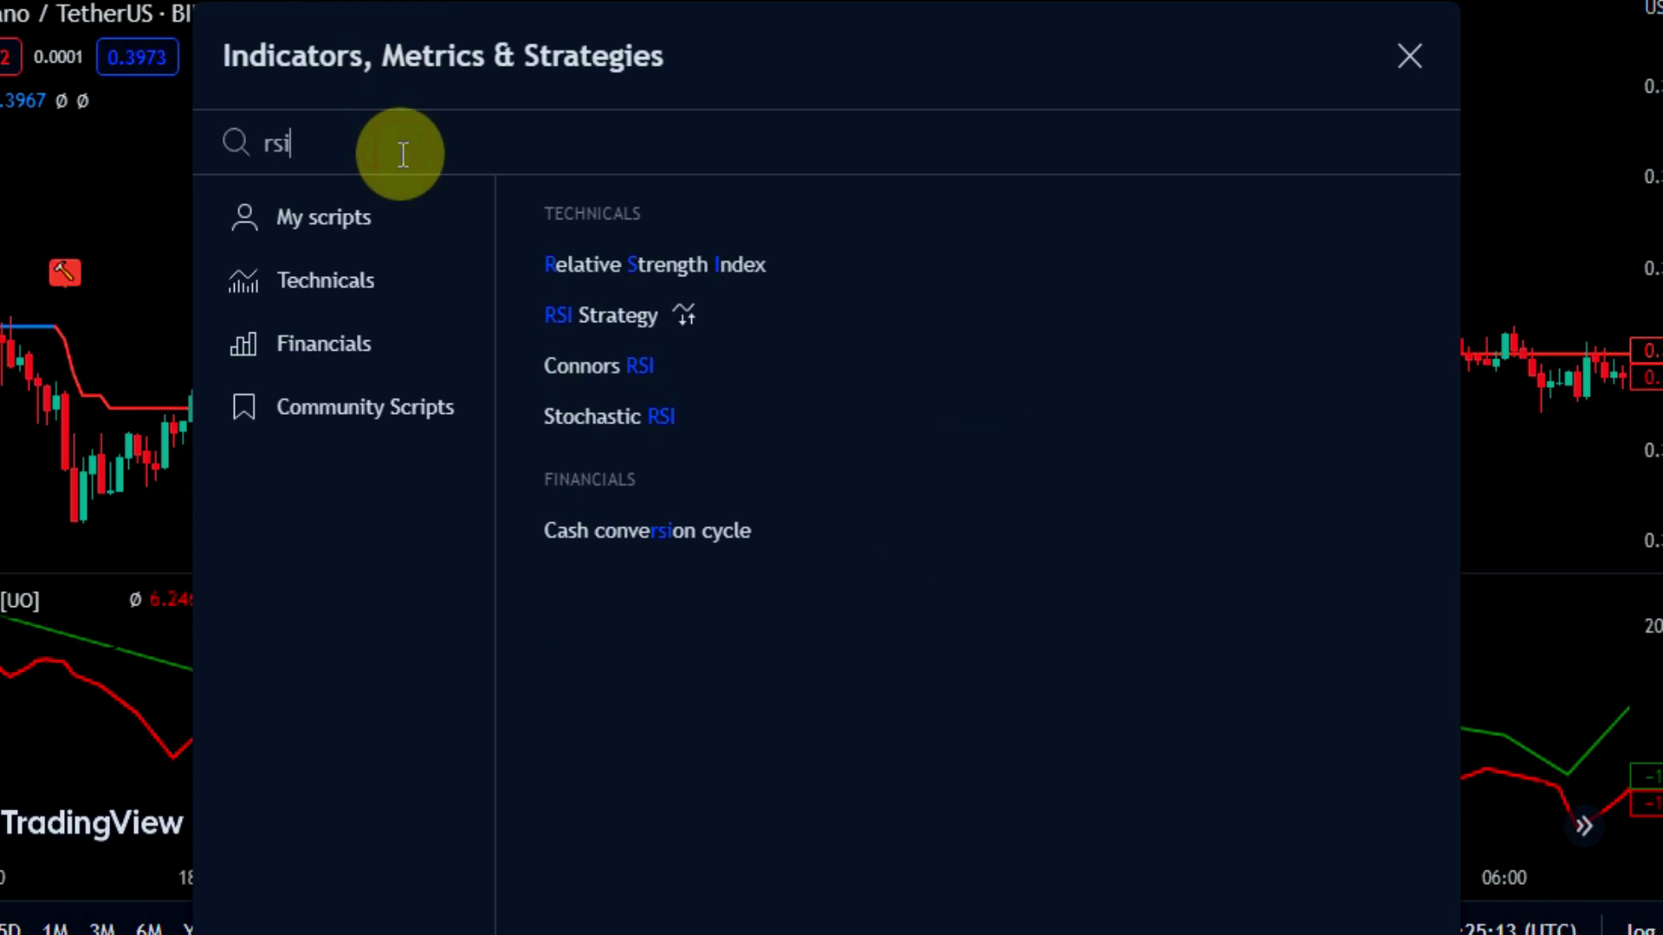
type(" trend")
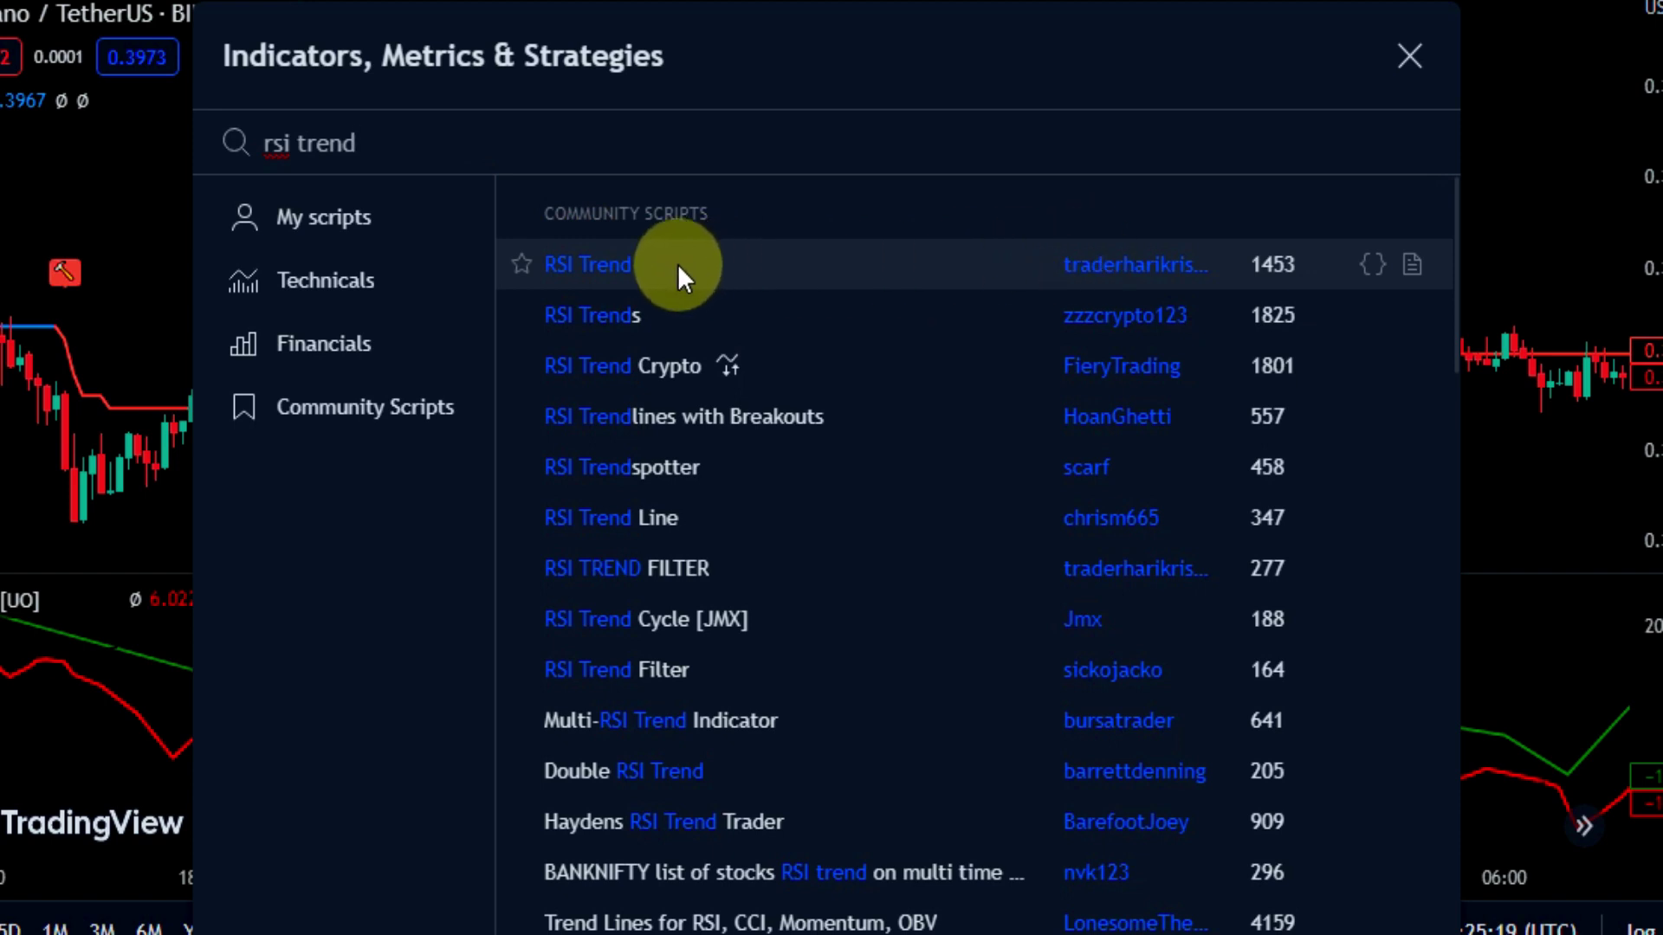
left_click(610, 268)
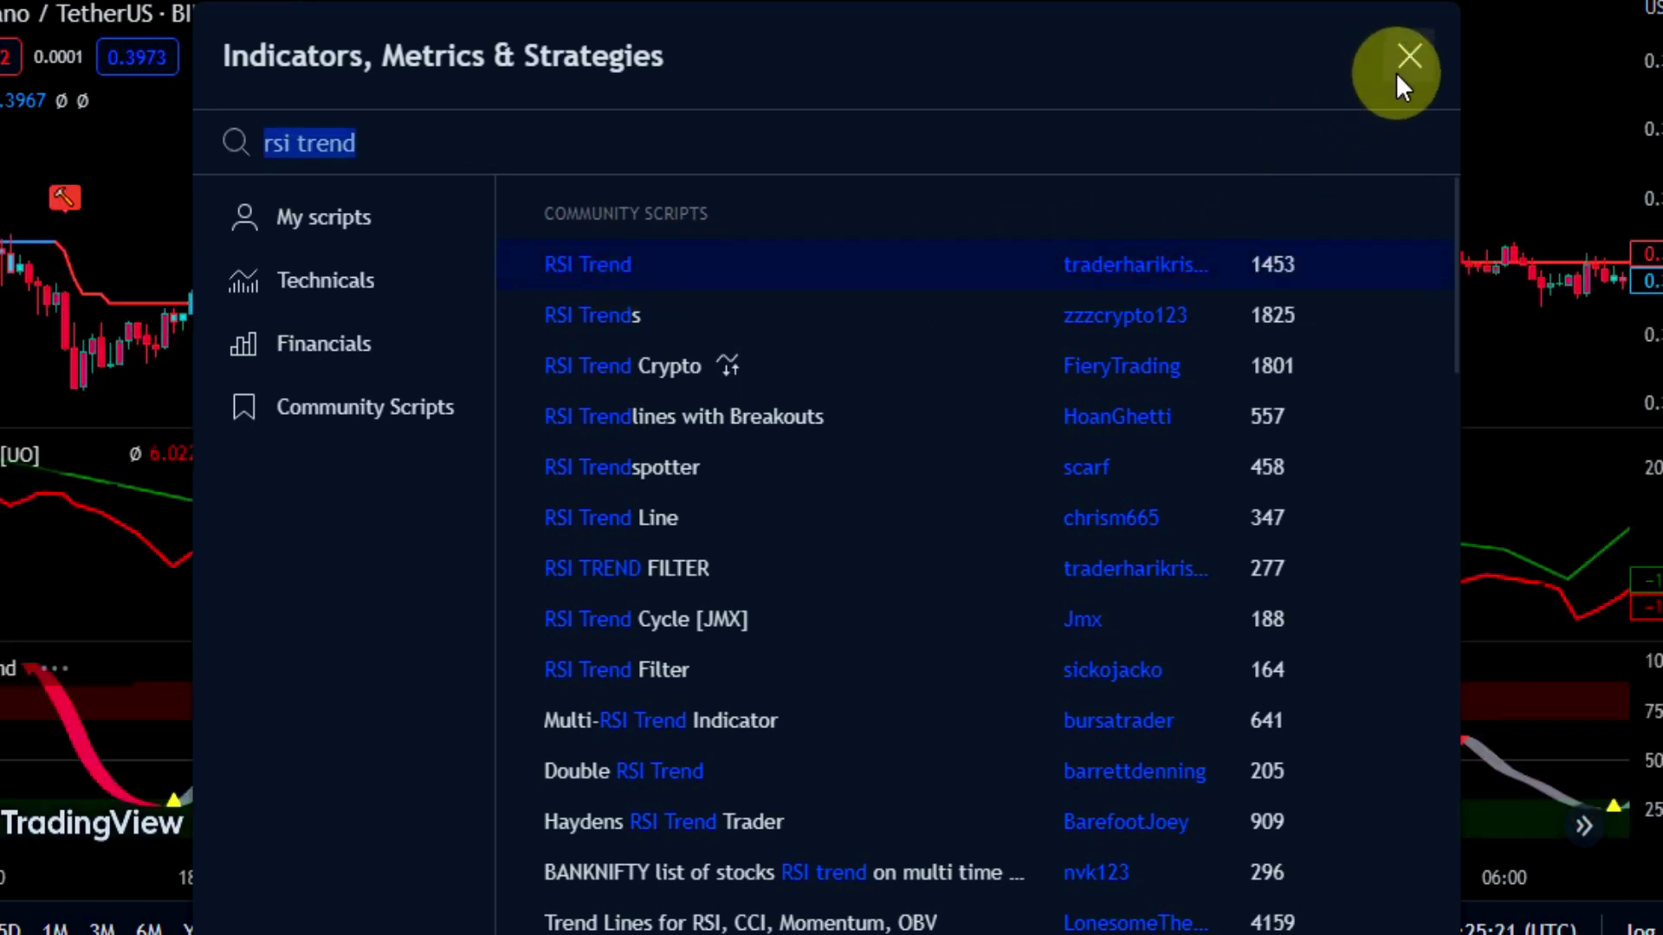
left_click(1408, 57)
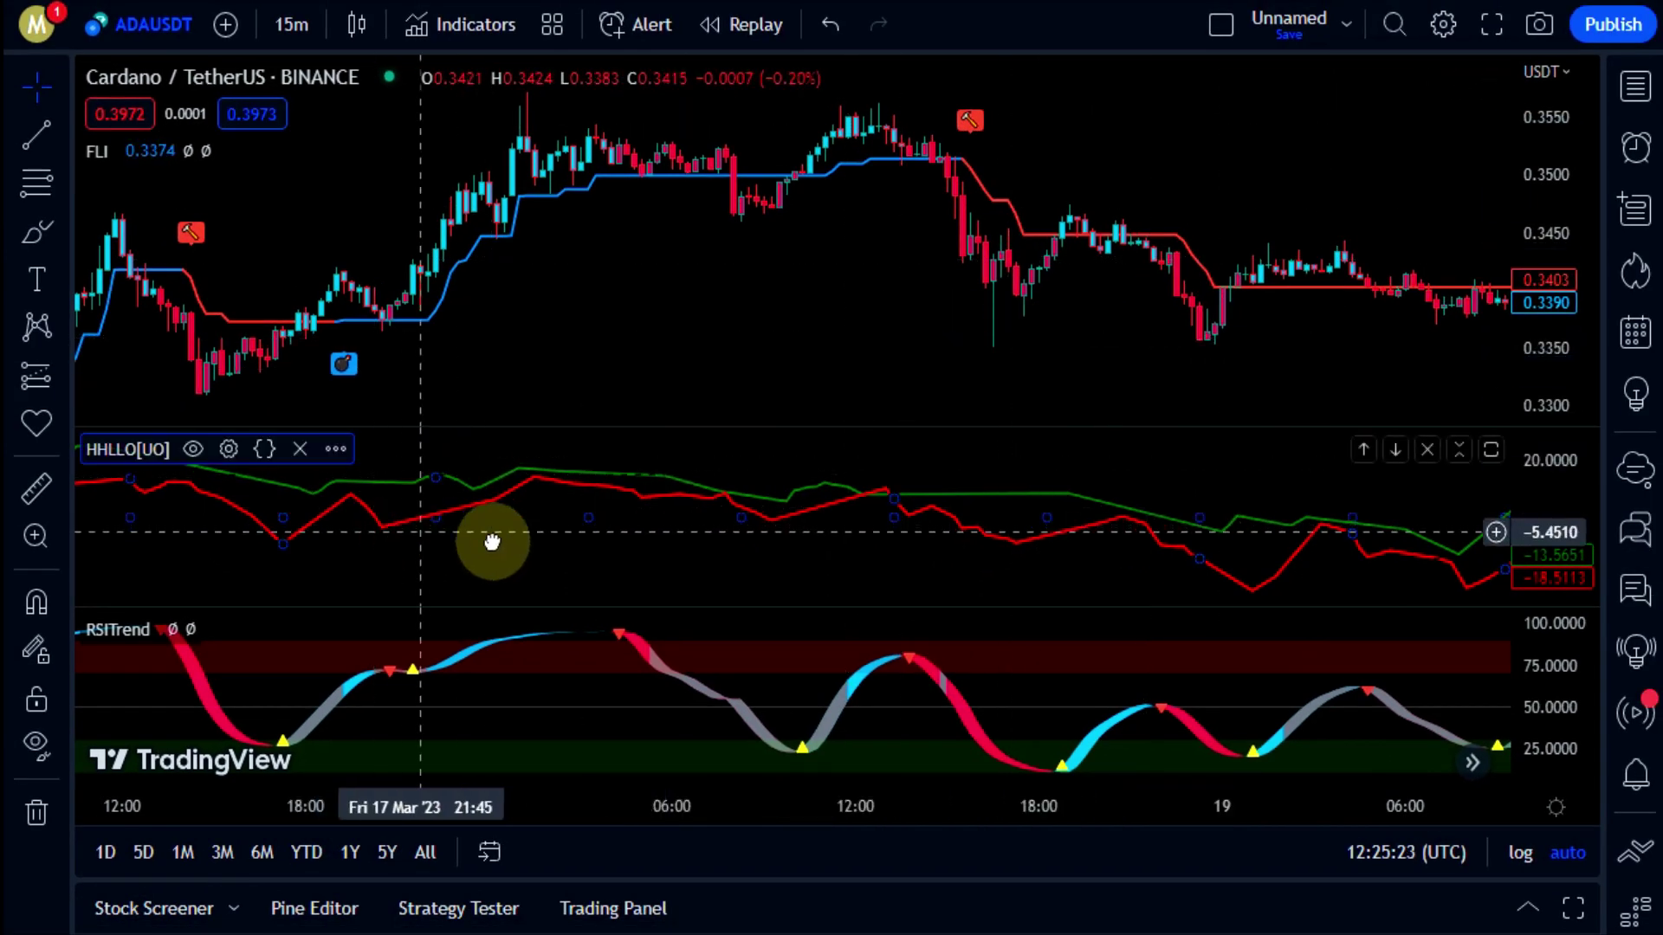
Pan back past 16, 15 and 14 Mar to the early hours of Mon 13 Mar
left_click_drag(491, 542, 727, 523)
left_click_drag(531, 393, 1095, 389)
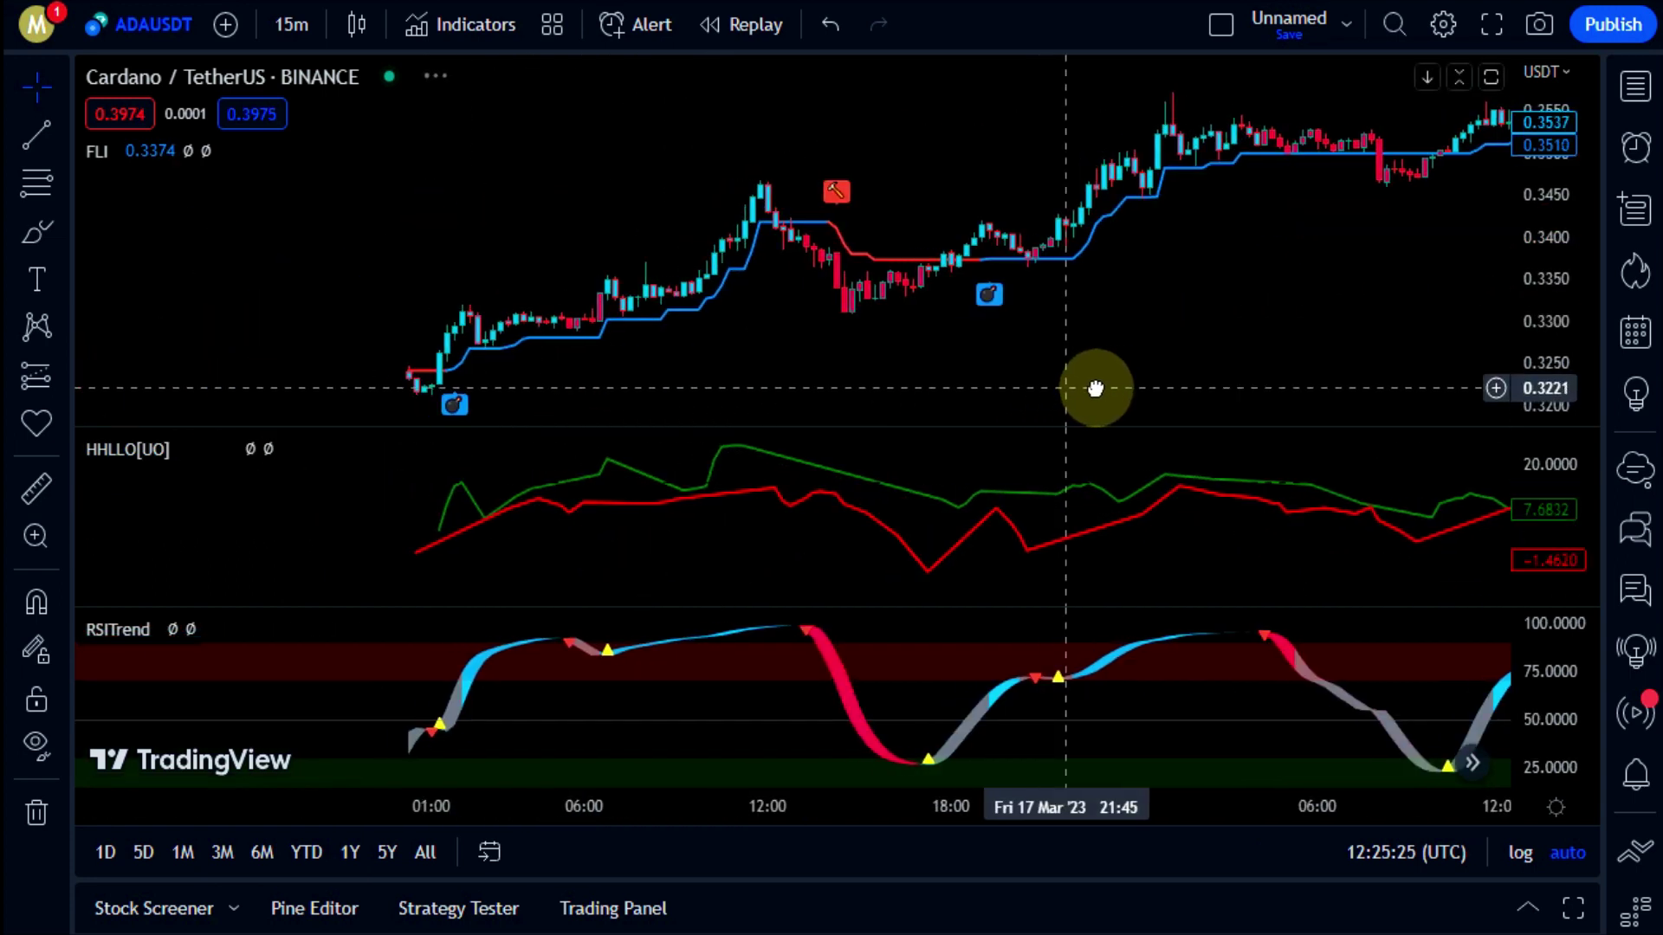
left_click_drag(401, 267, 952, 273)
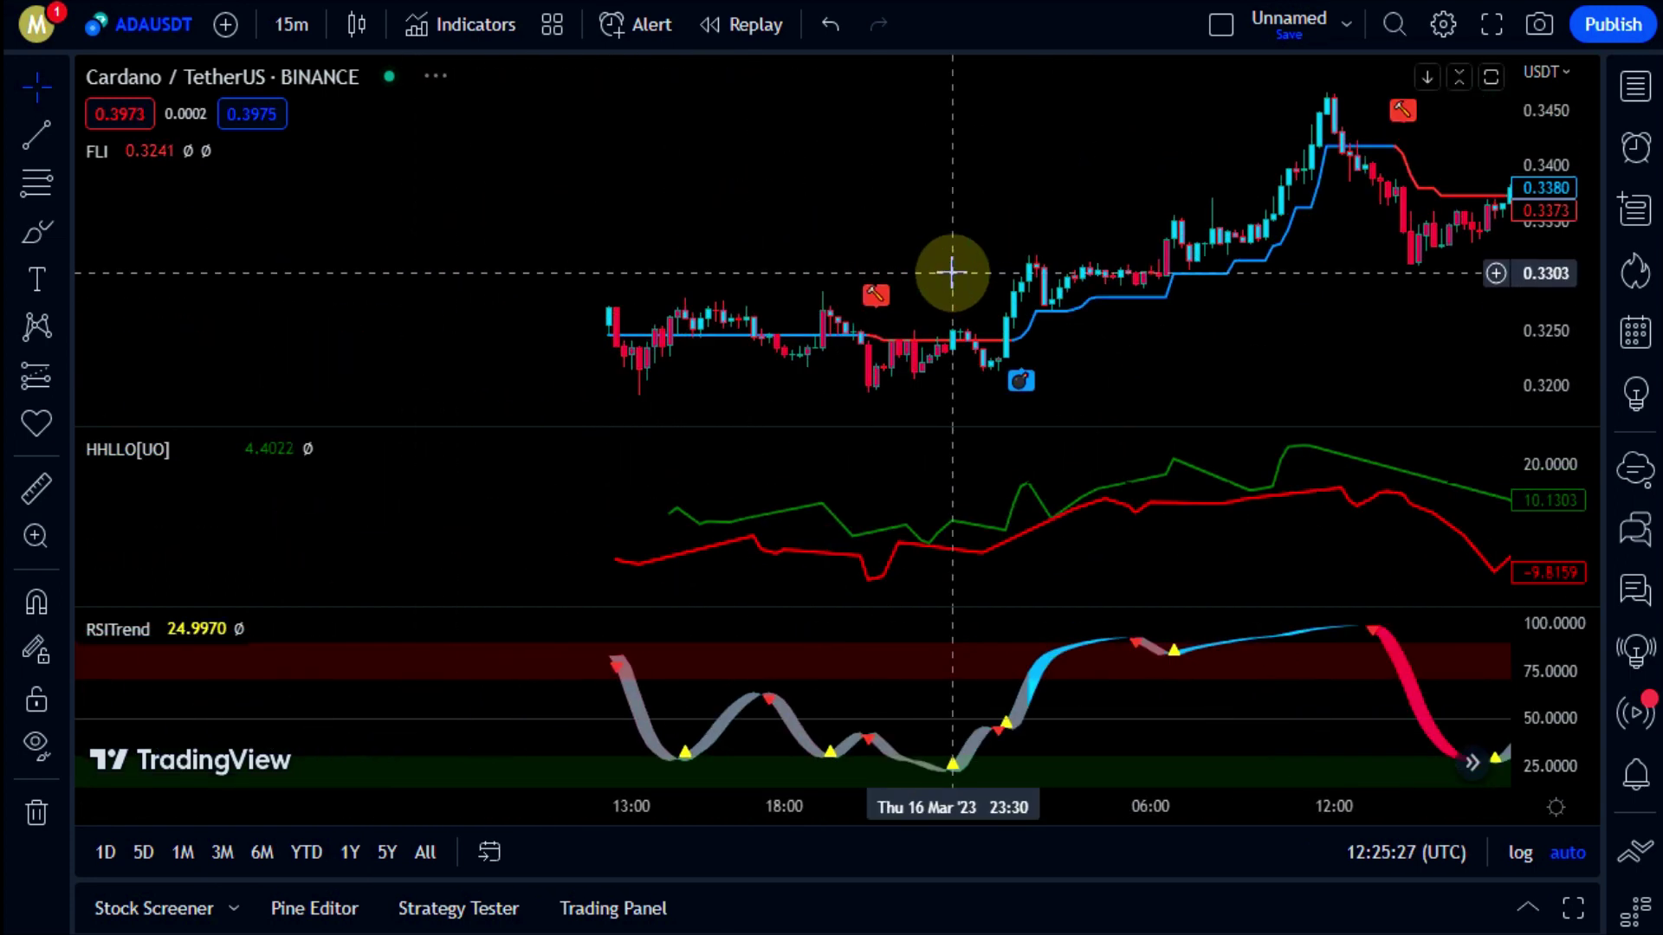
left_click_drag(664, 222, 1031, 234)
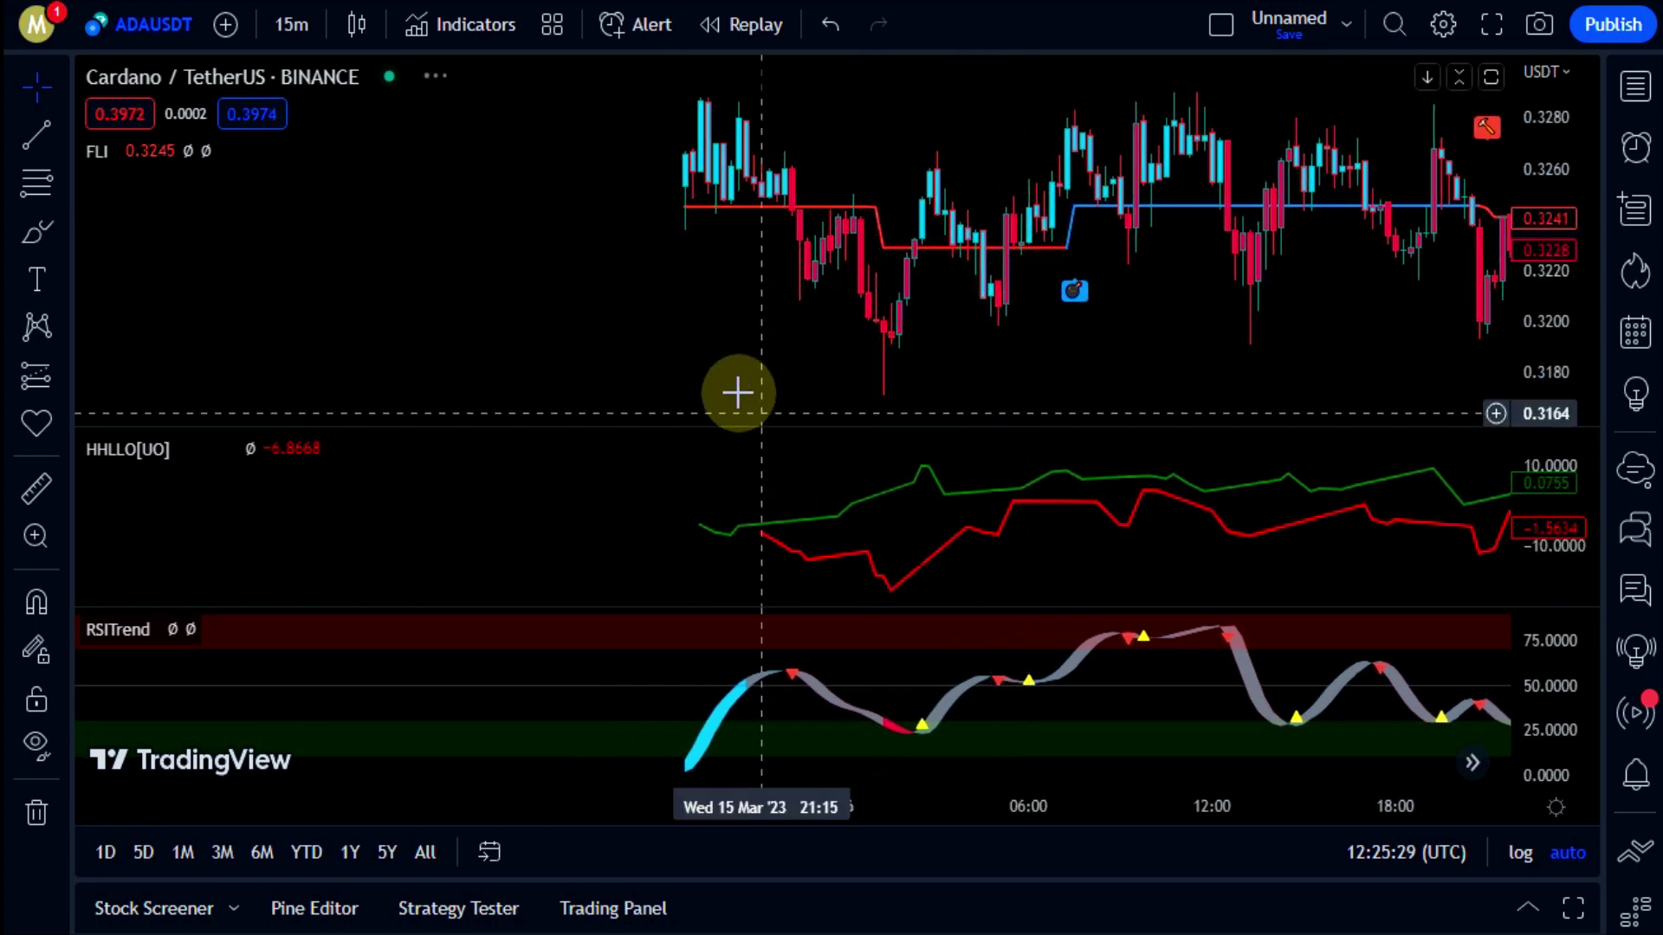
left_click_drag(502, 353, 1255, 364)
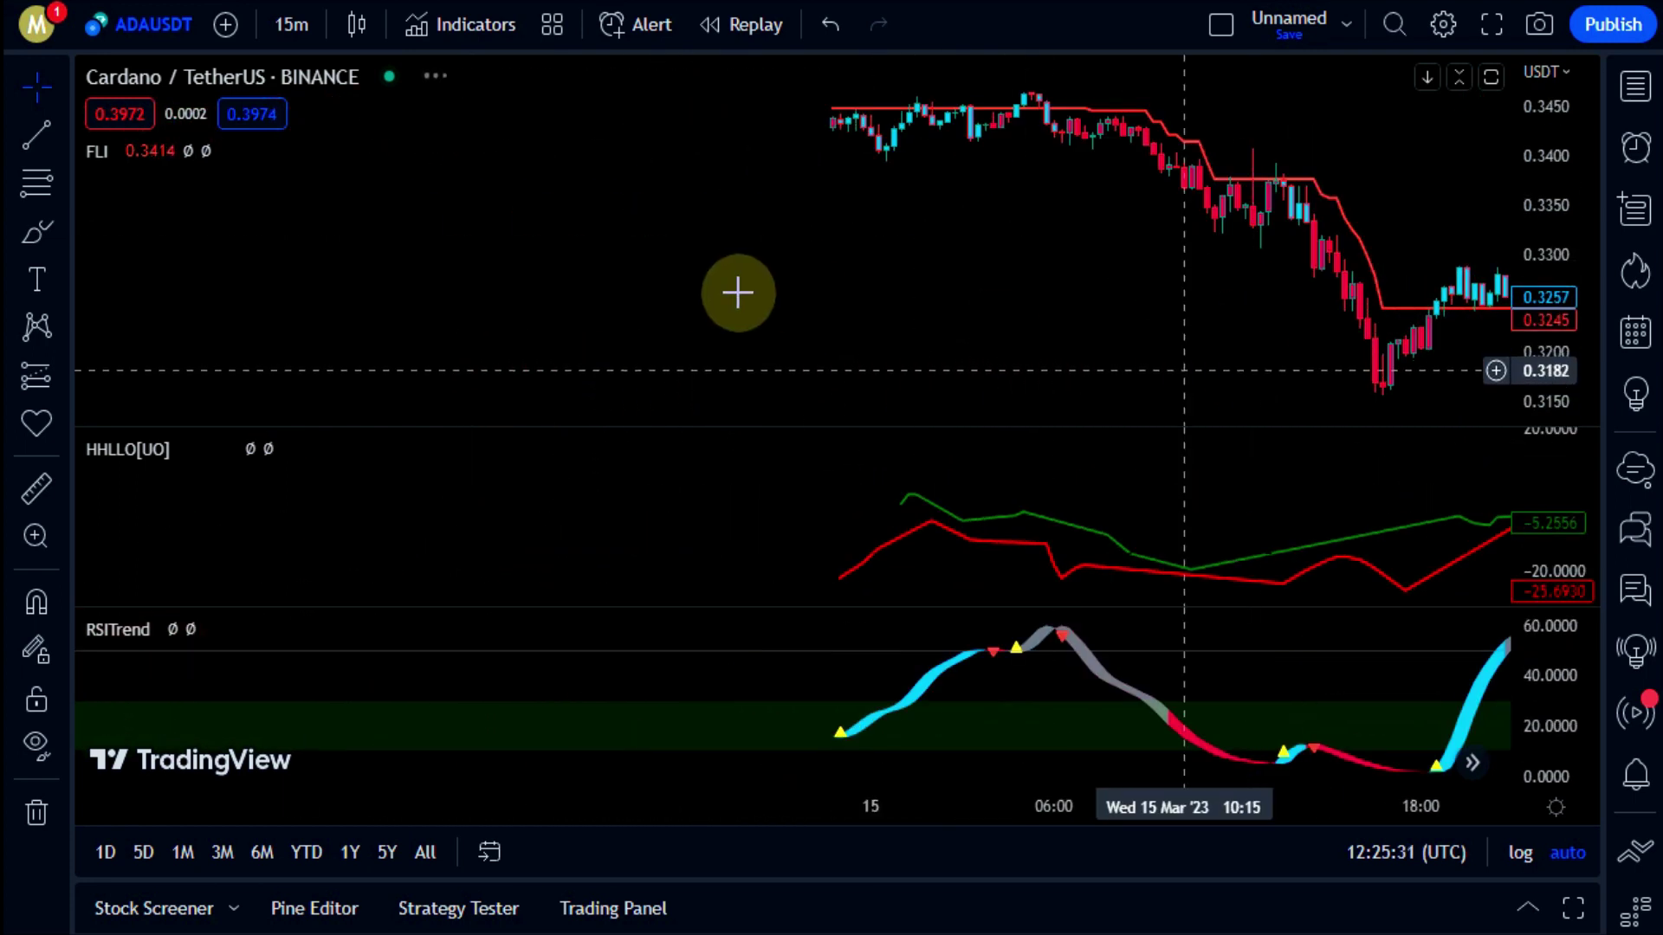
left_click_drag(530, 308, 946, 323)
left_click_drag(614, 379, 917, 375)
left_click_drag(516, 391, 787, 386)
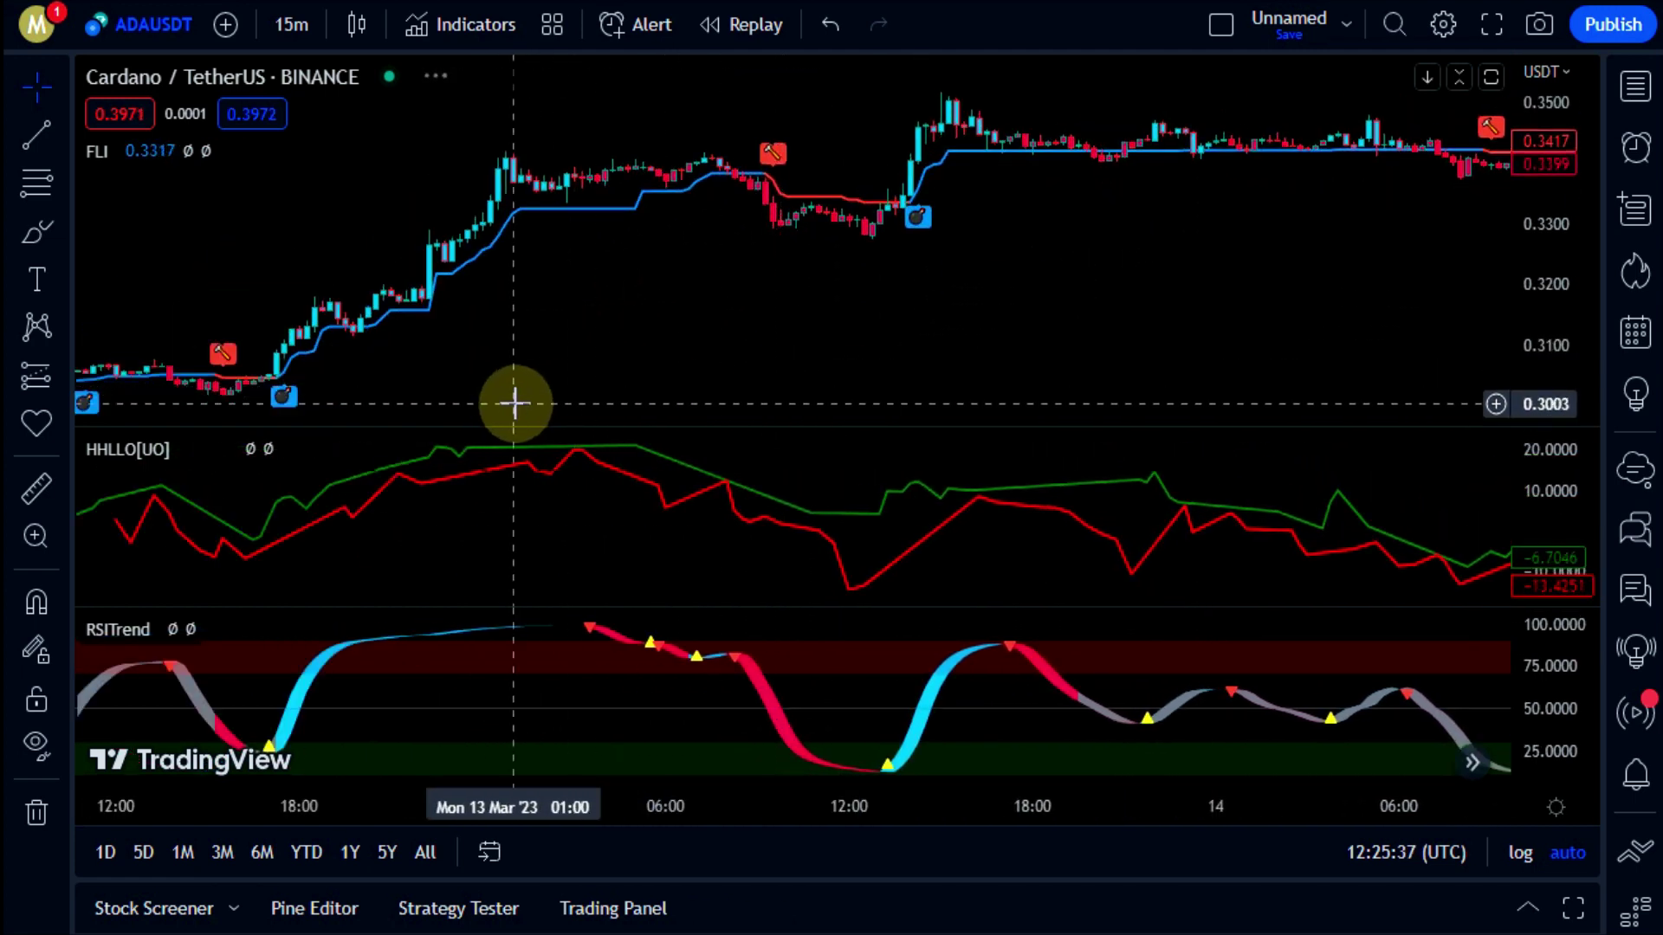
Style the RSITrend middle band white, 100% opacity, second line thickness, and apply it
mouse_move(150, 641)
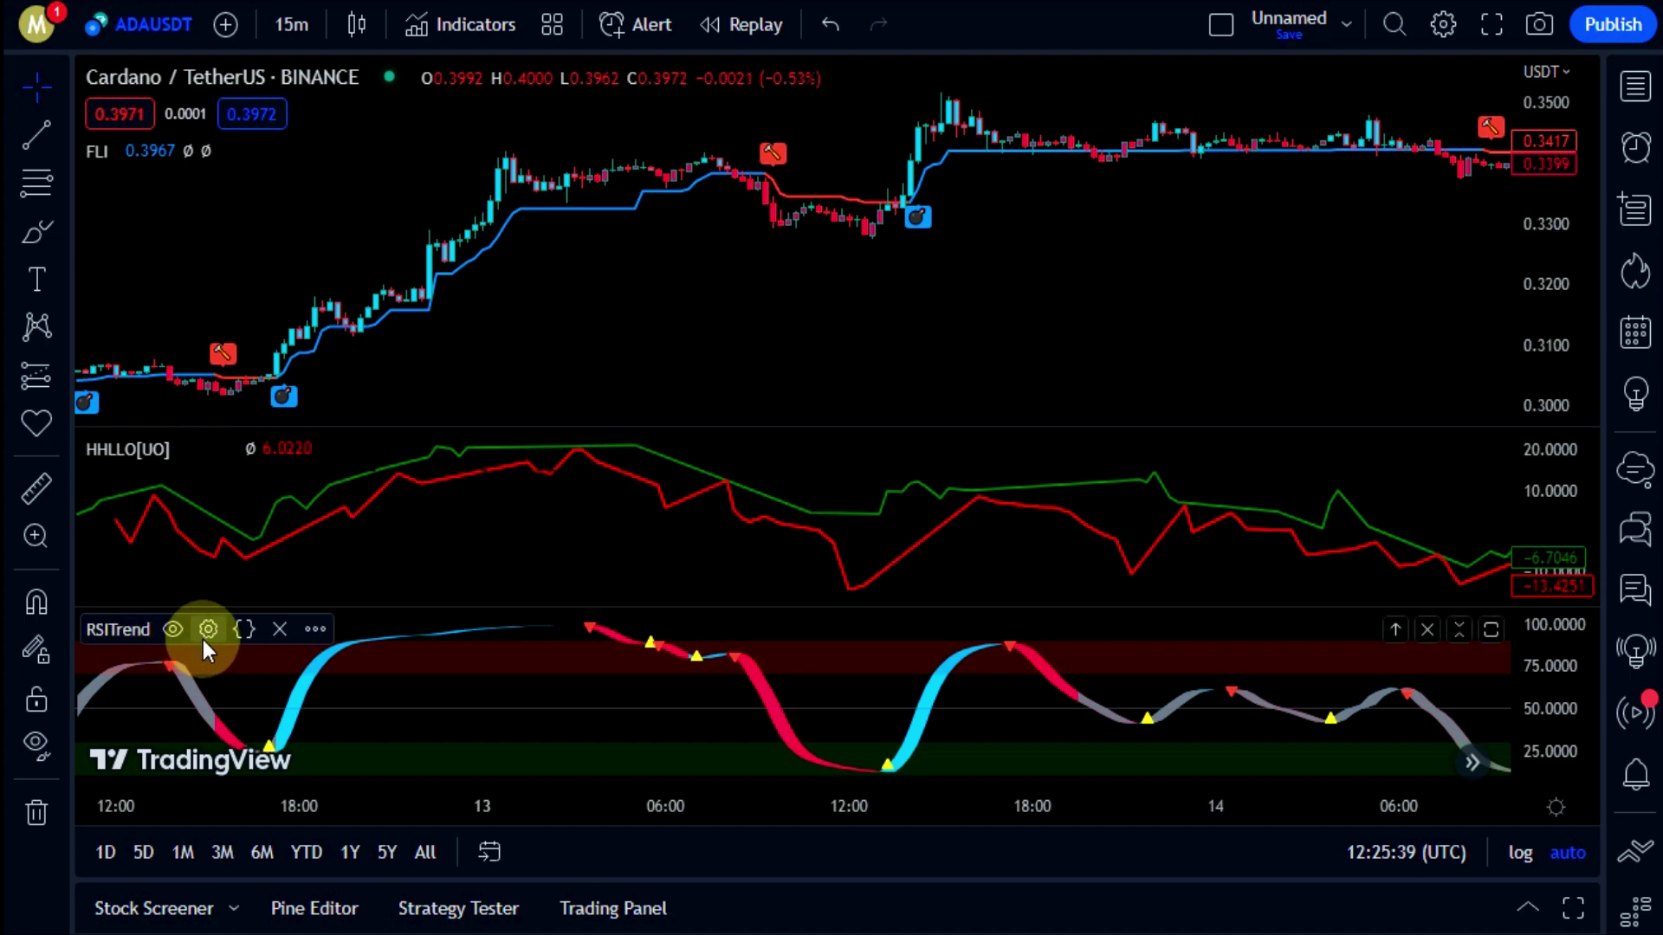
left_click(208, 630)
scroll(669, 367, "down", 3)
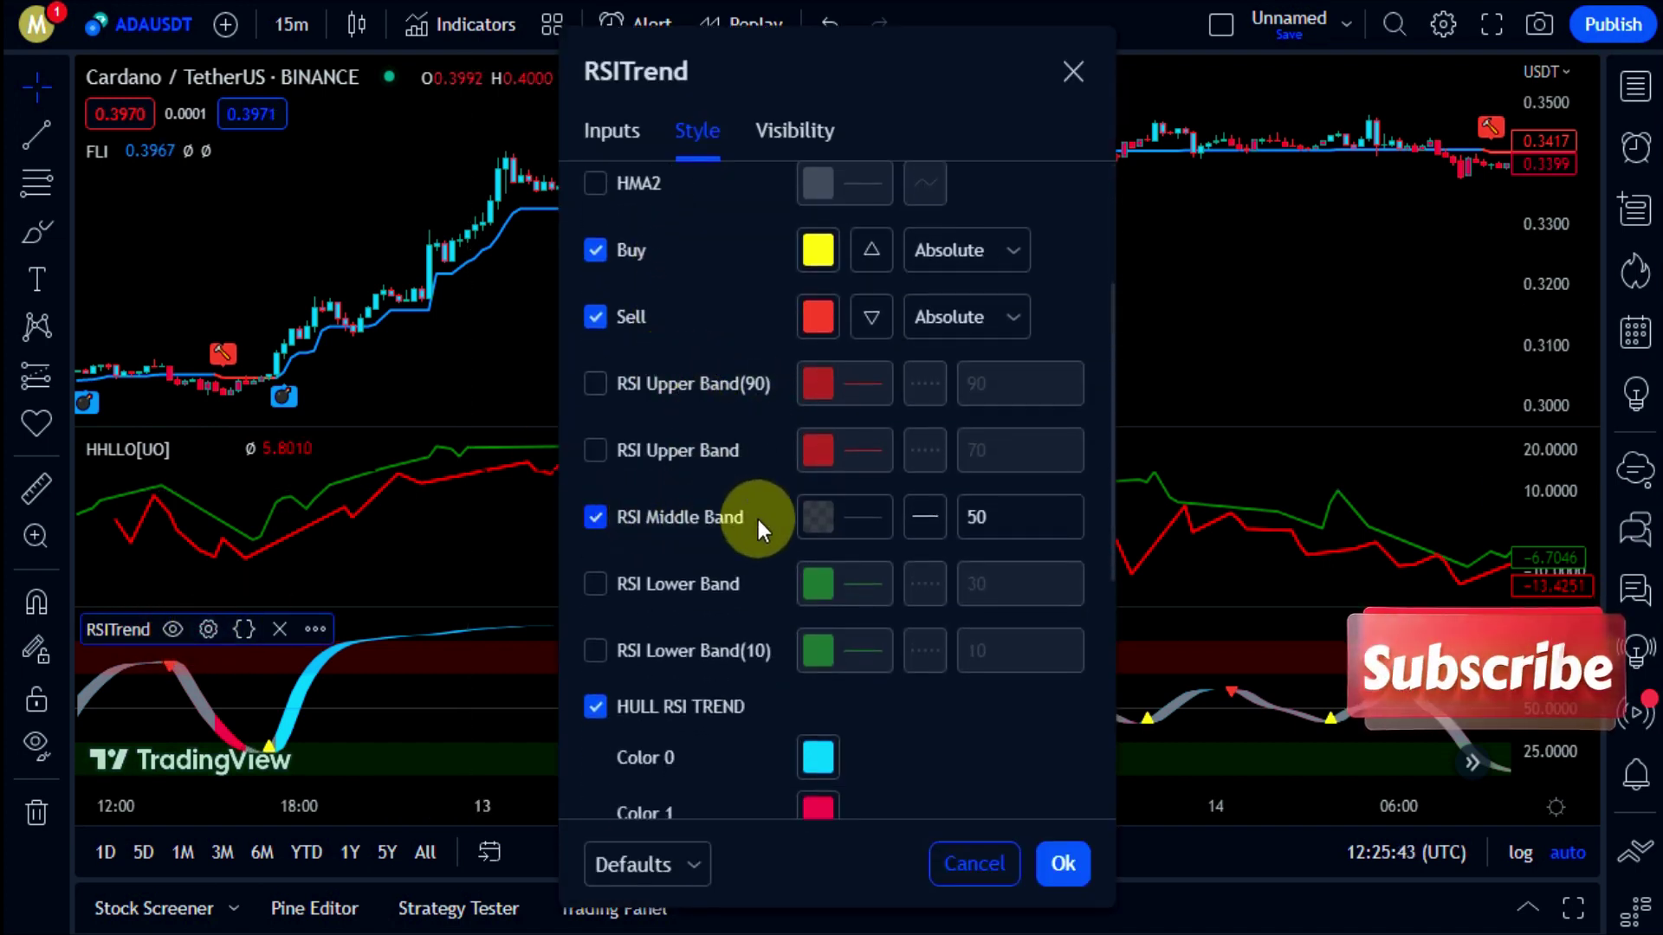
left_click(842, 517)
left_click(824, 466)
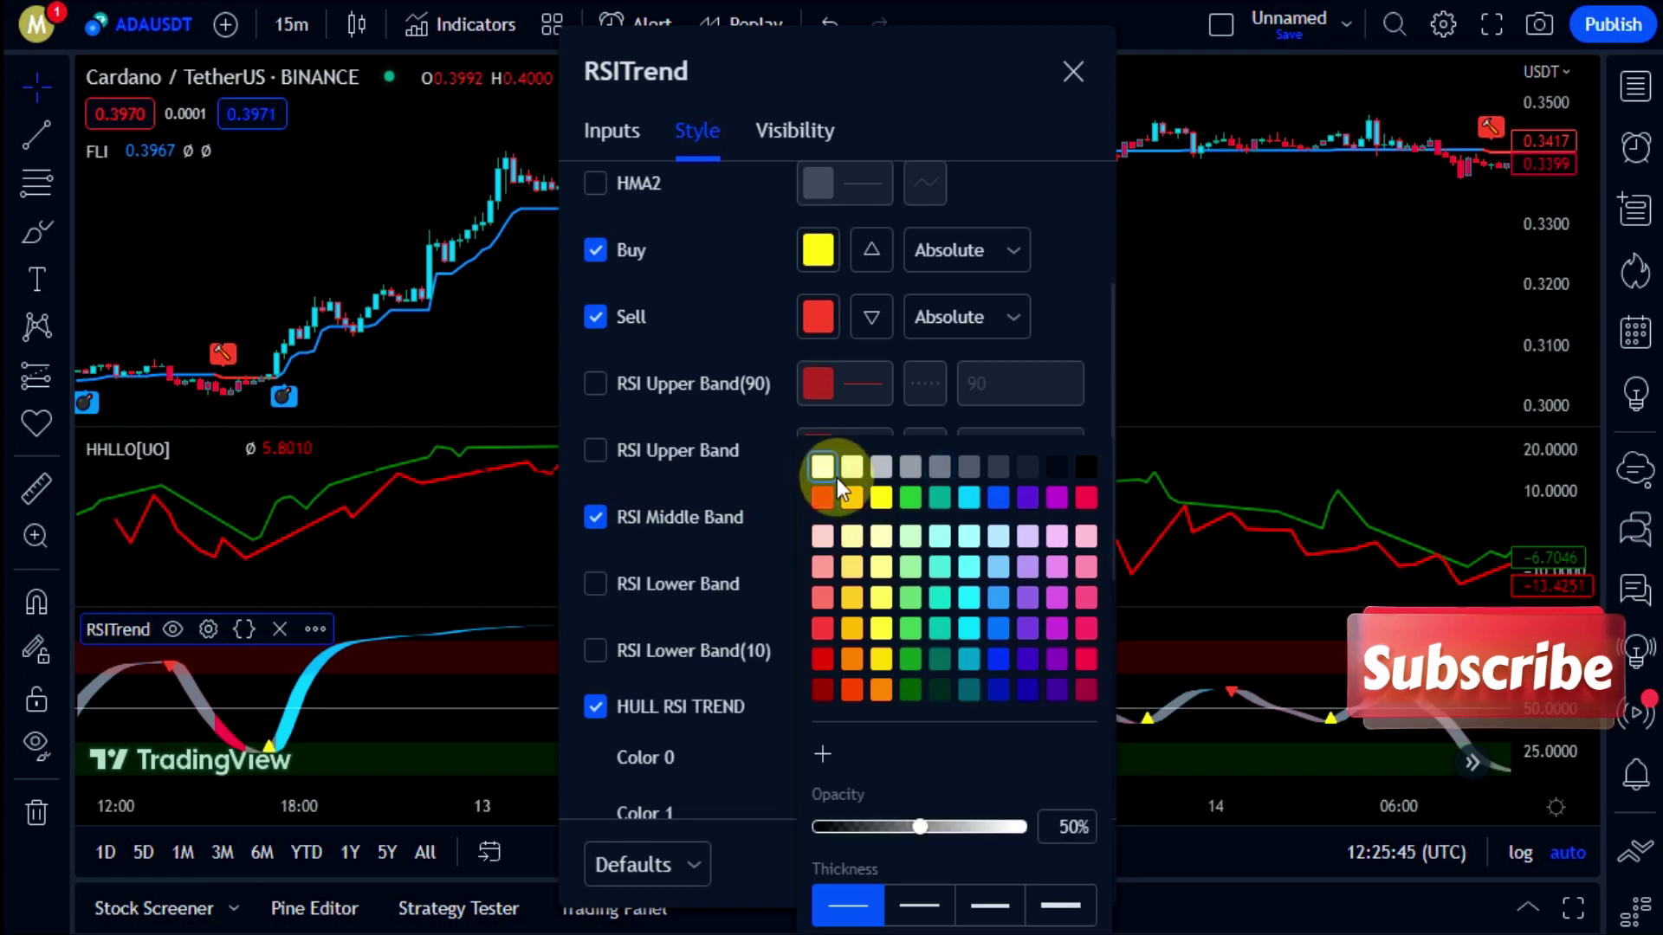
left_click(1020, 828)
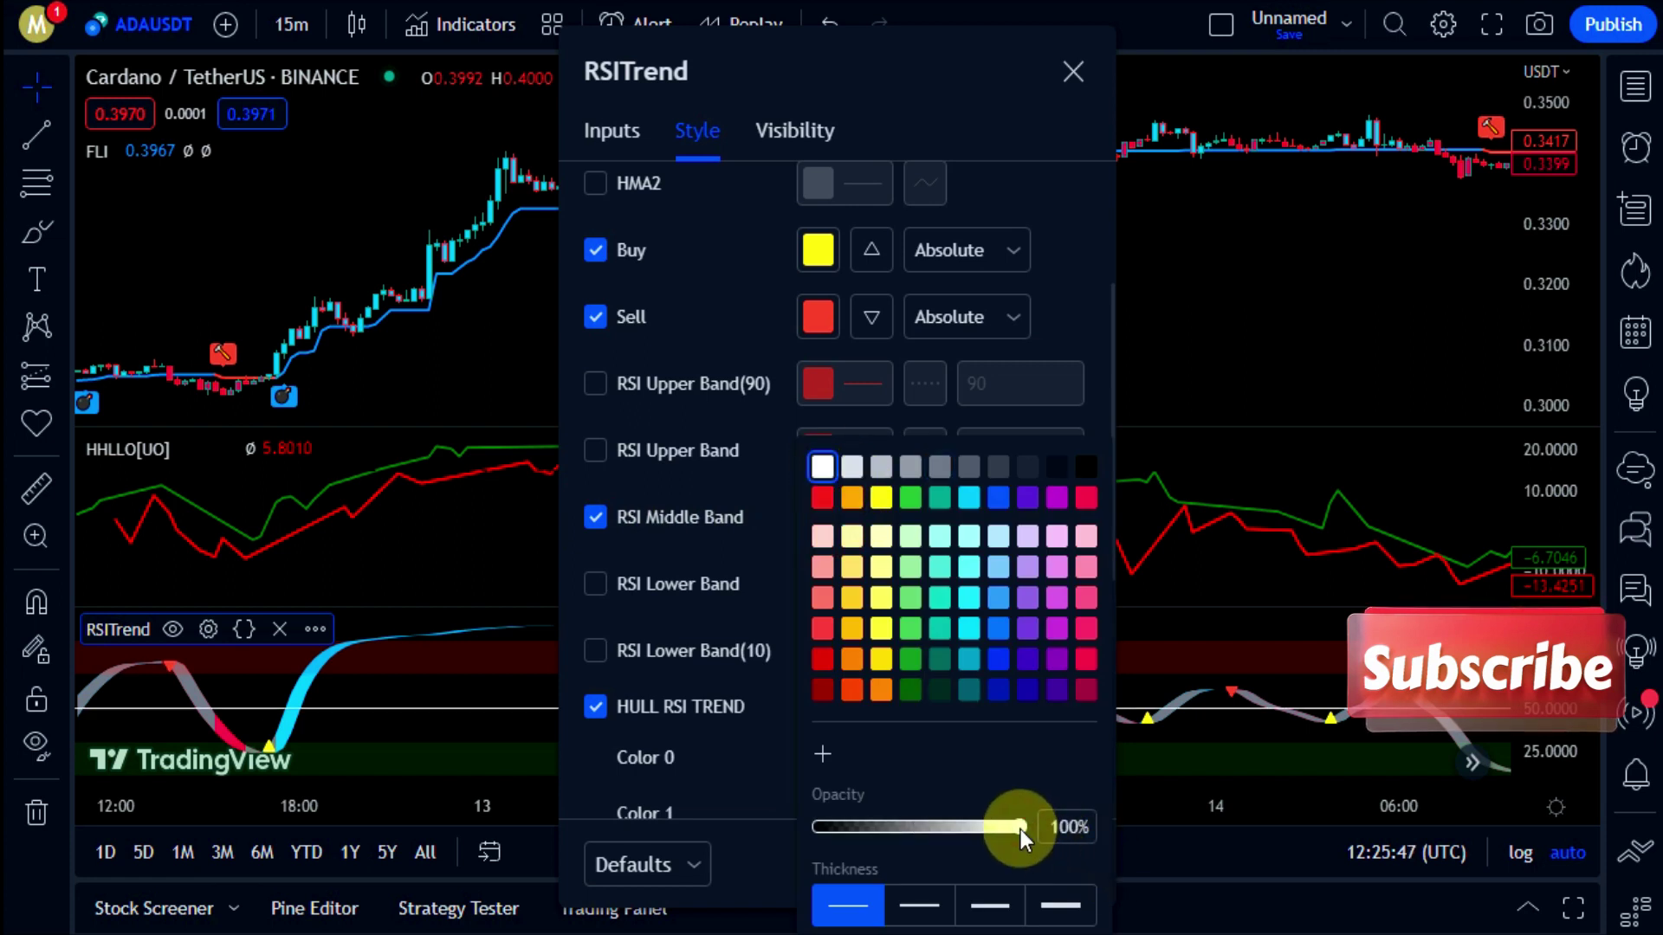
left_click(923, 905)
left_click(751, 319)
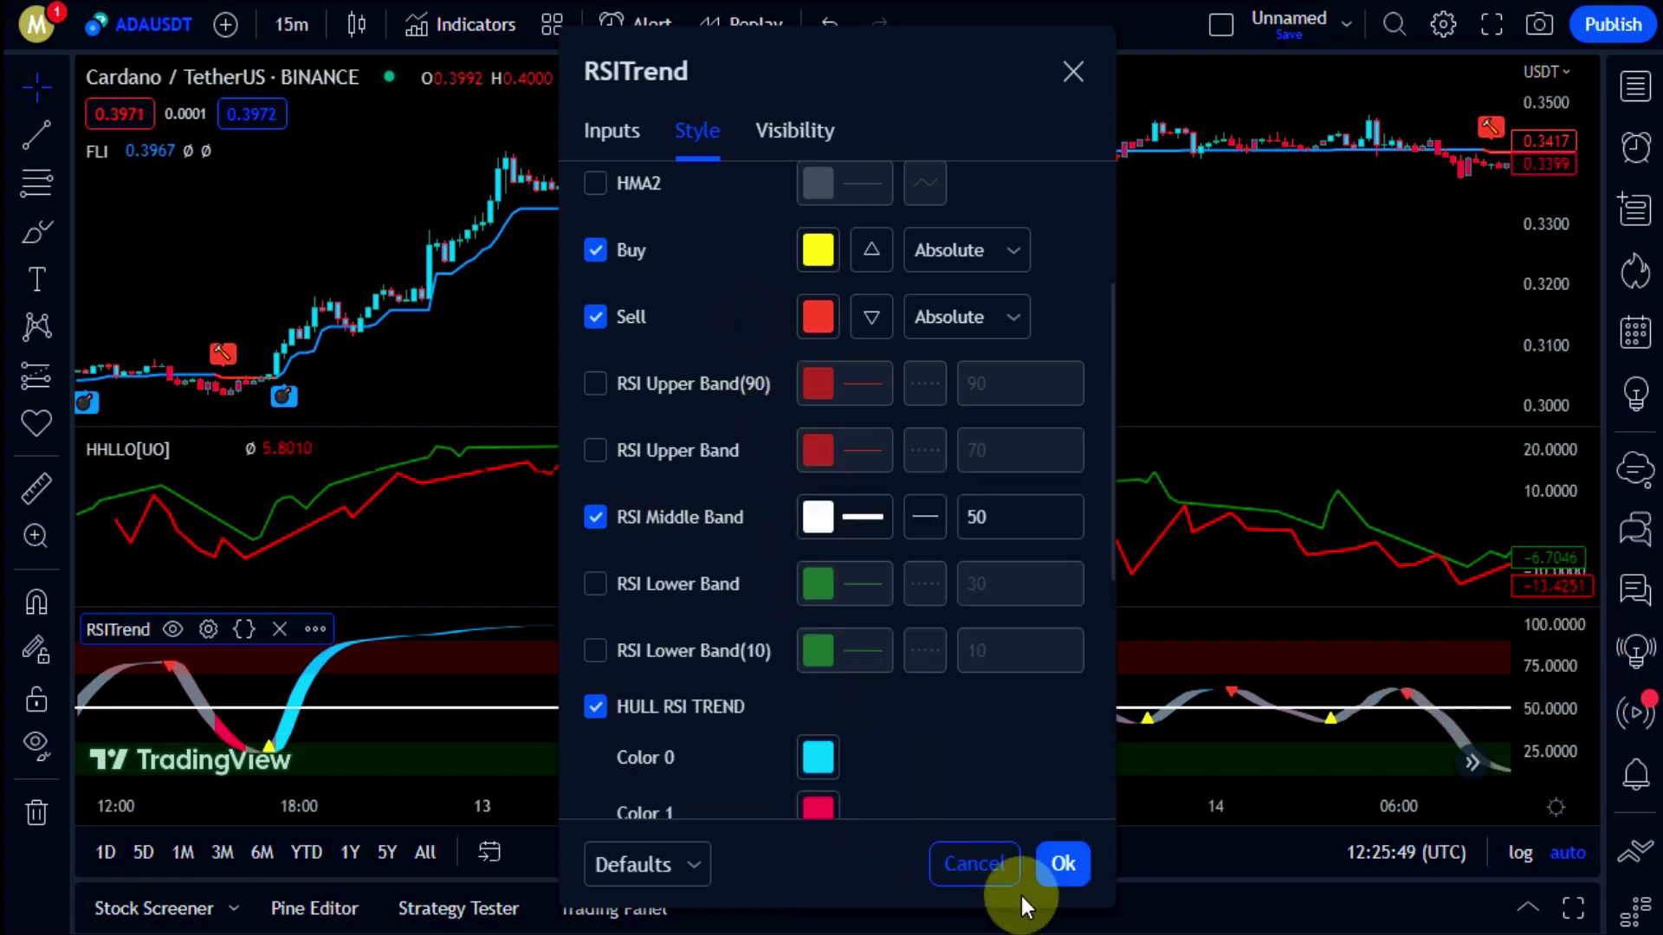
left_click(1063, 864)
Pan the chart further back into earlier ADAUSDT price history
left_click_drag(786, 353, 912, 353)
left_click_drag(731, 341, 1016, 344)
left_click_drag(909, 359, 1072, 367)
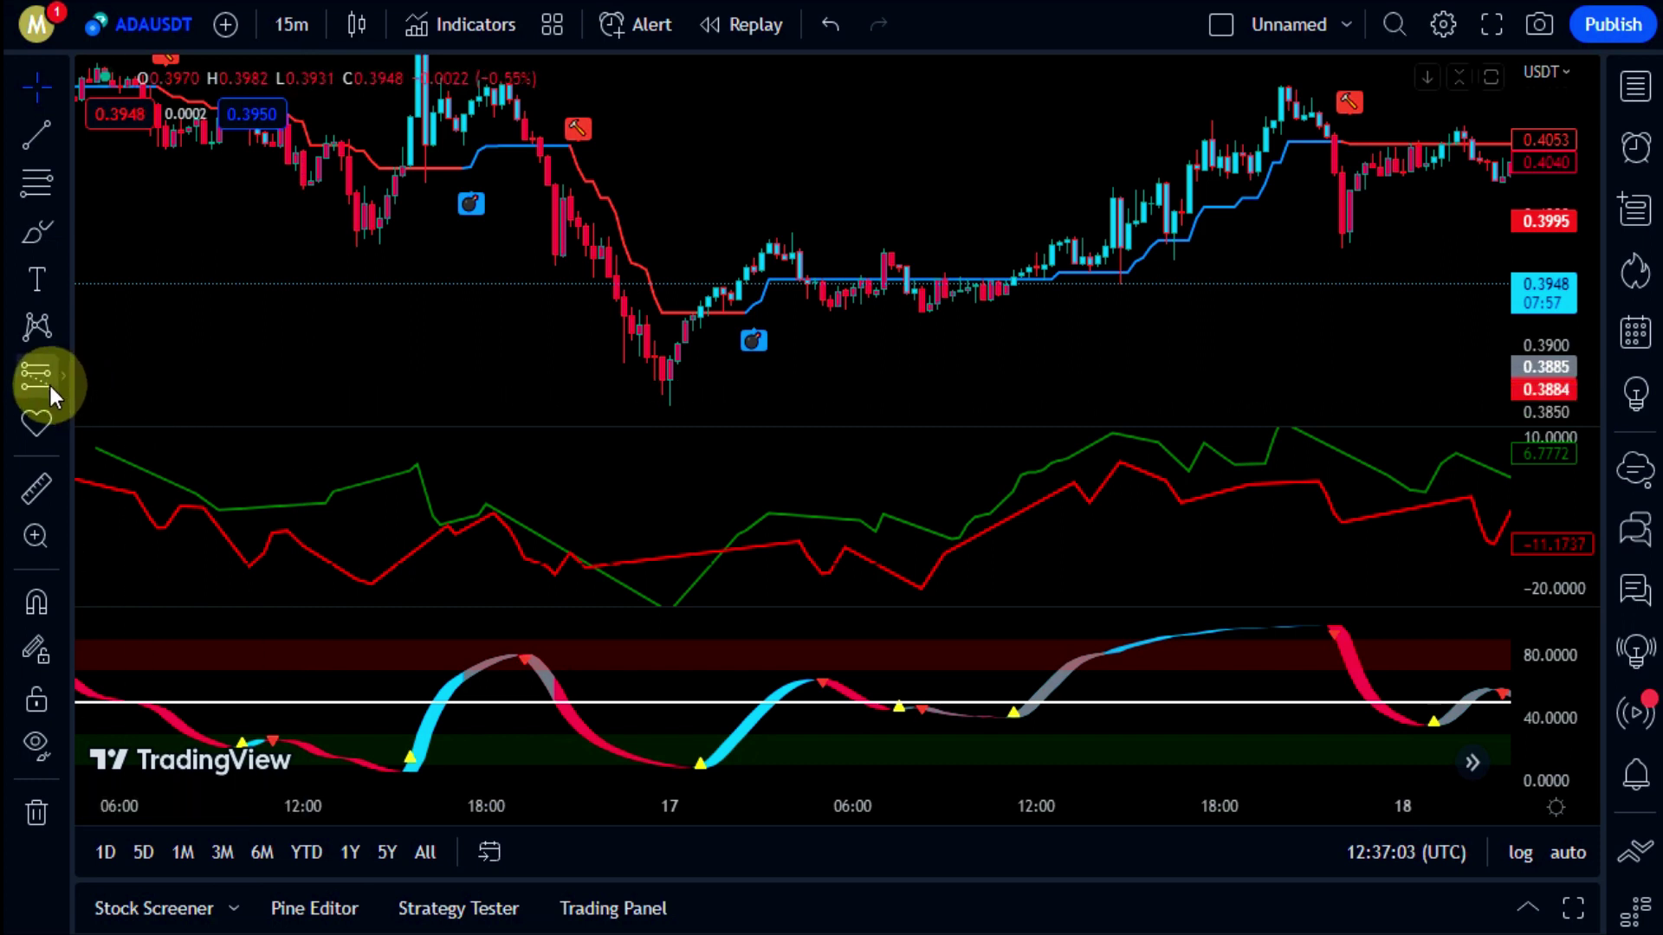
Place a Long Position drawing on a 17 Feb candle
left_click(60, 381)
left_click(87, 376)
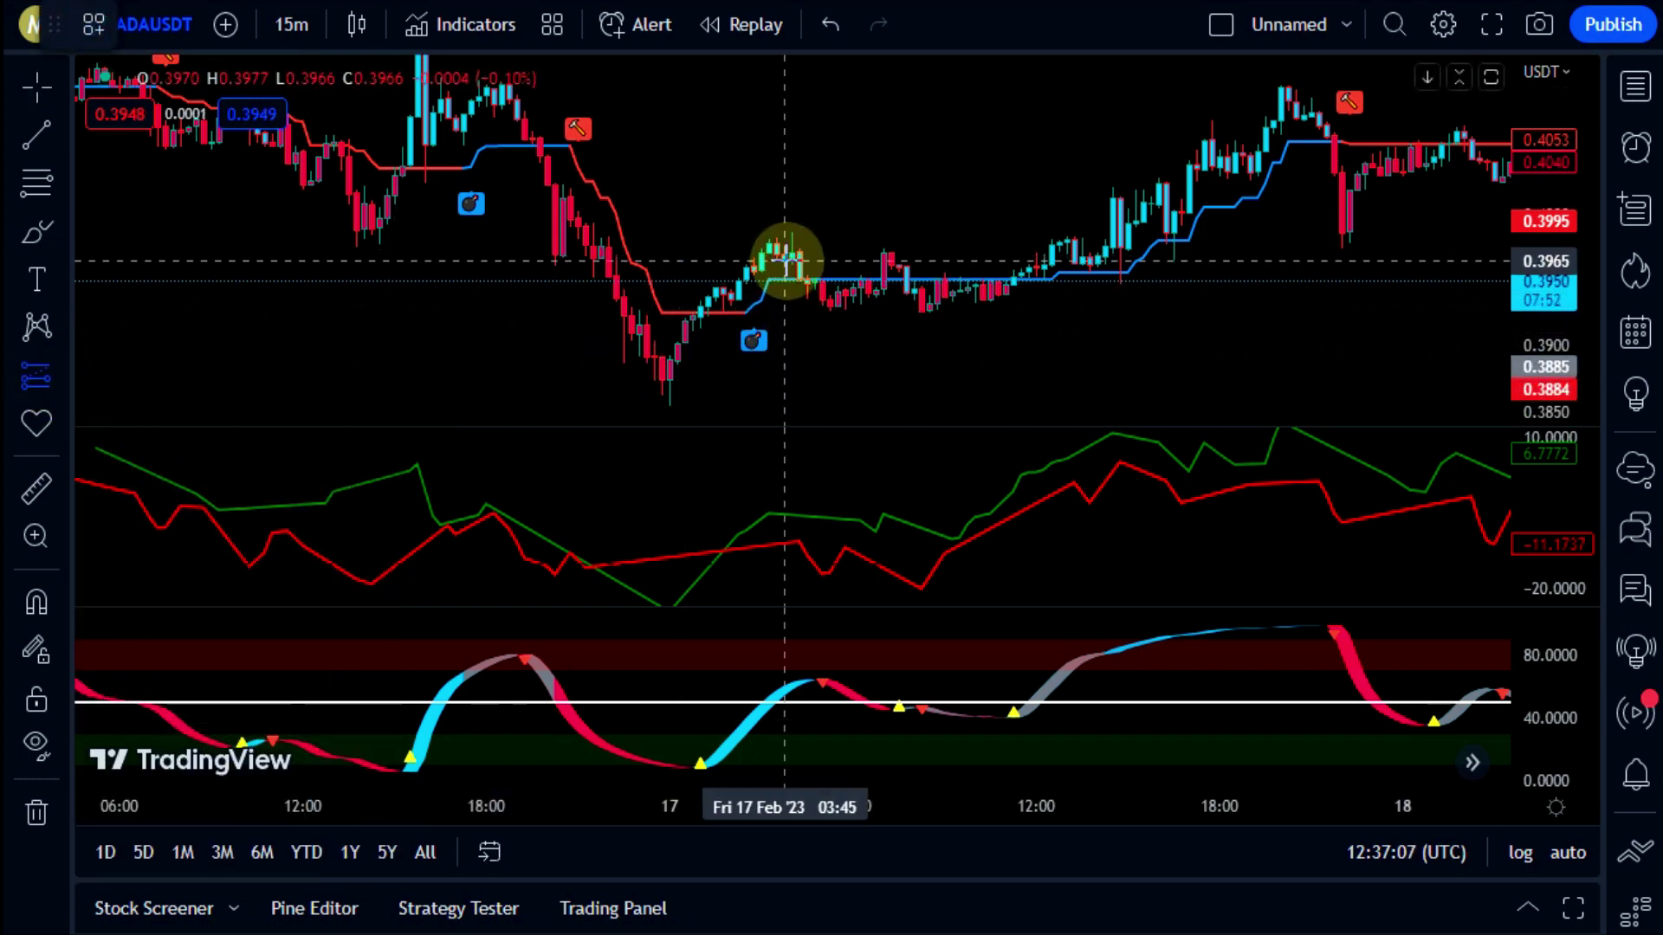
left_click(785, 260)
Set the long position's stop to about 1.41% and target to about 2.12% (1.5 R/R)
left_click_drag(784, 338, 672, 318)
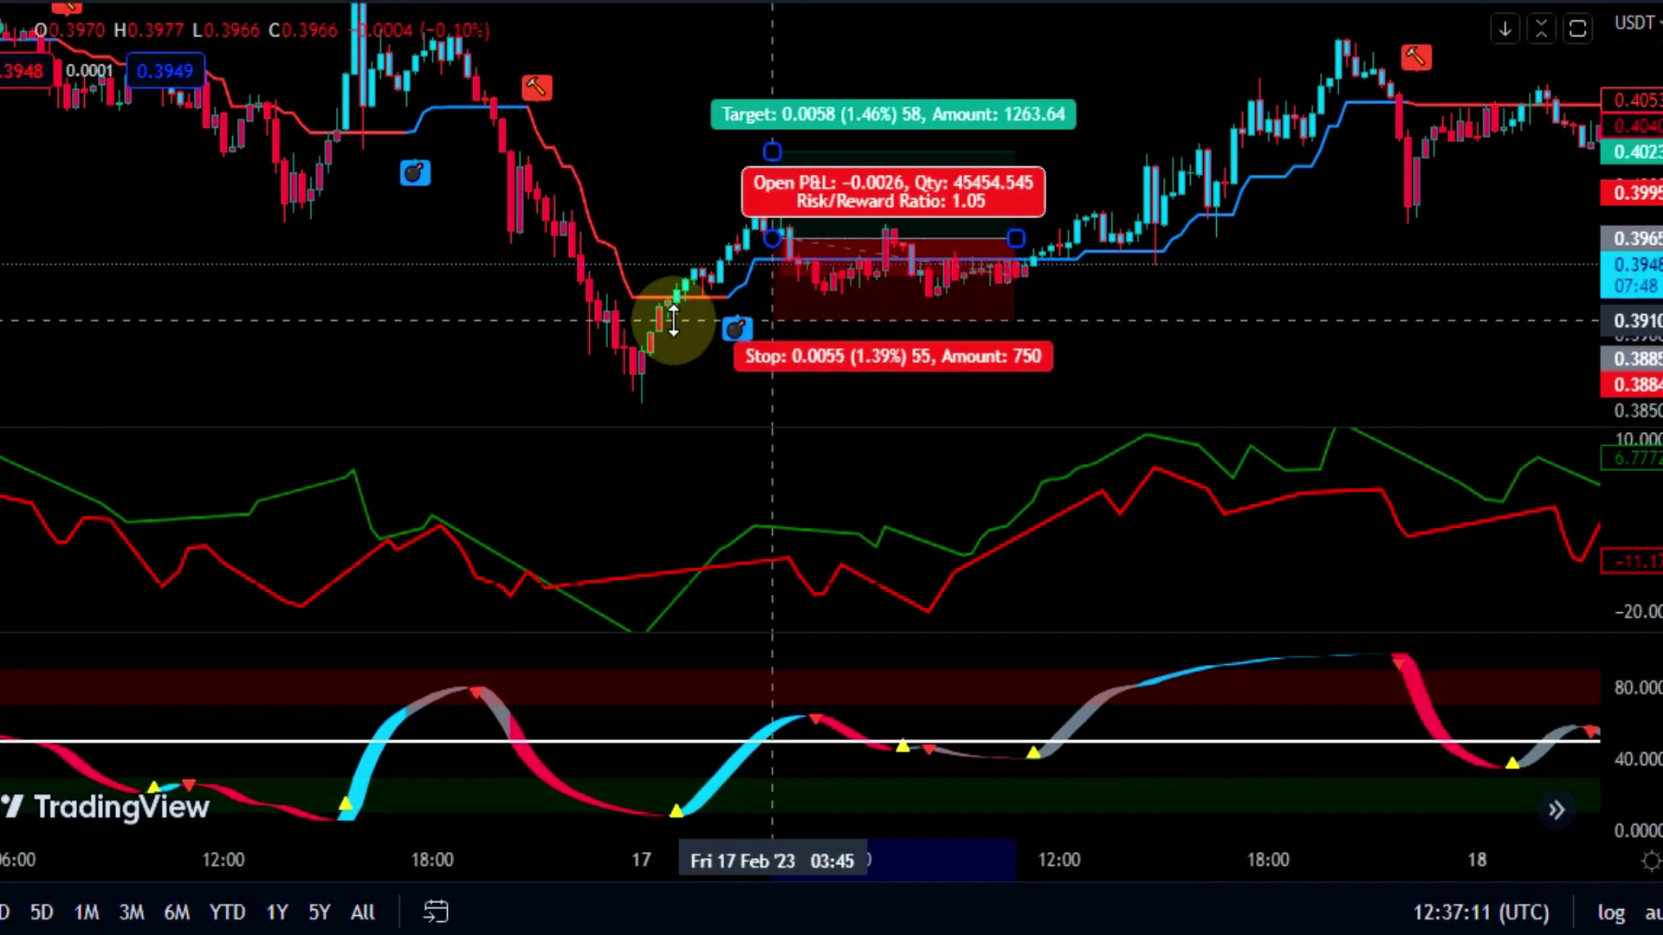
left_click_drag(674, 323, 674, 323)
left_click(772, 152)
left_click_drag(773, 145, 797, 113)
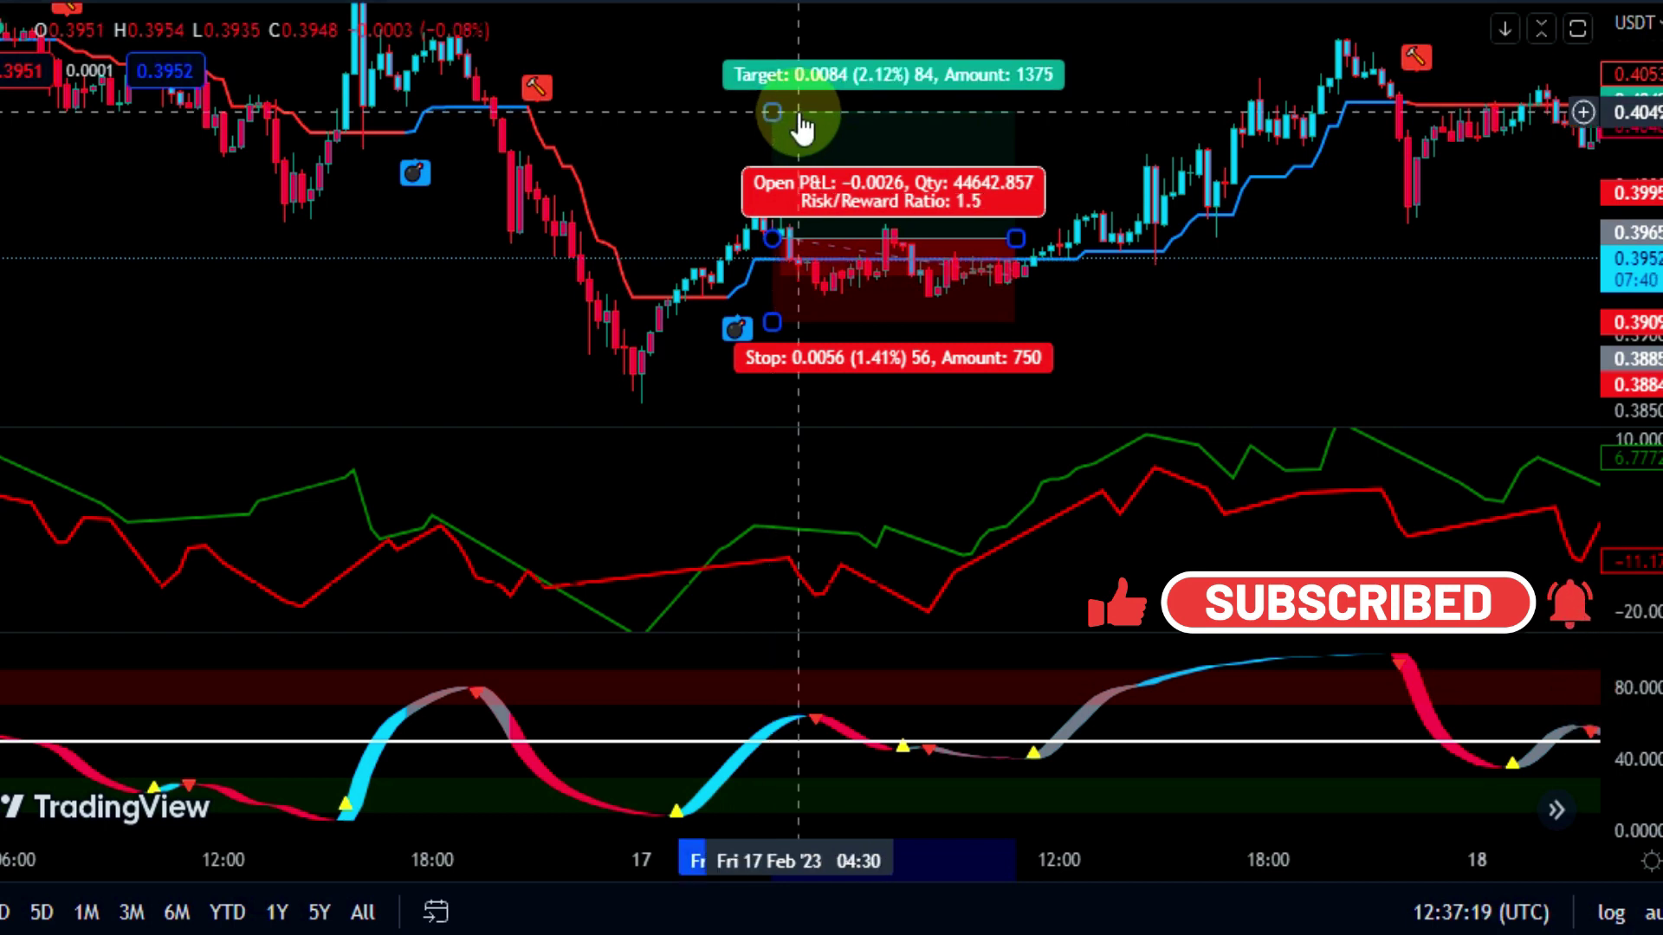